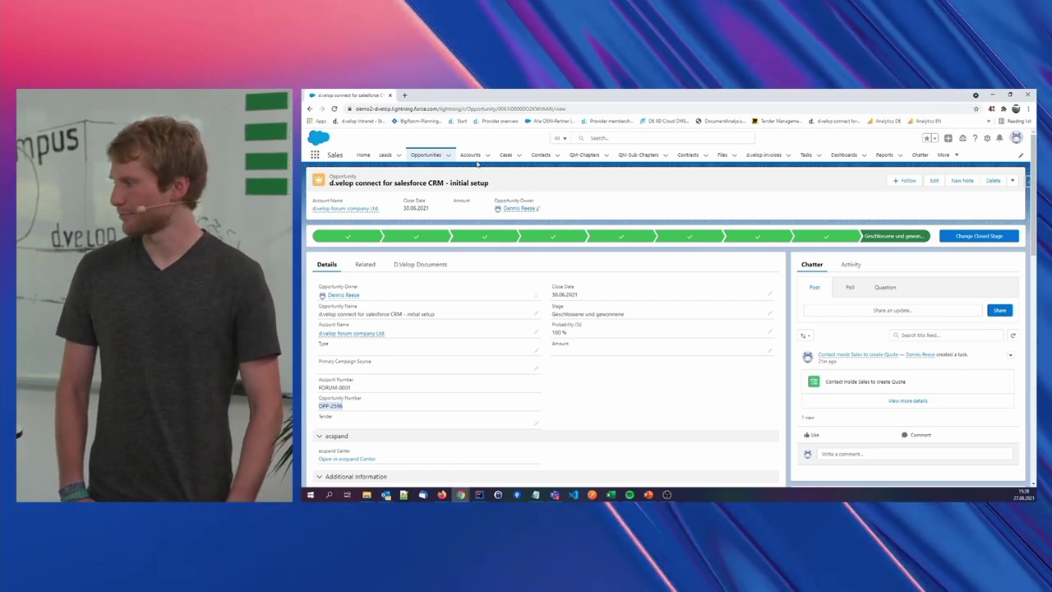
# Go Home and open d.velop forum company Ltd. from the Accounts recent records
pyautogui.click(362, 155)
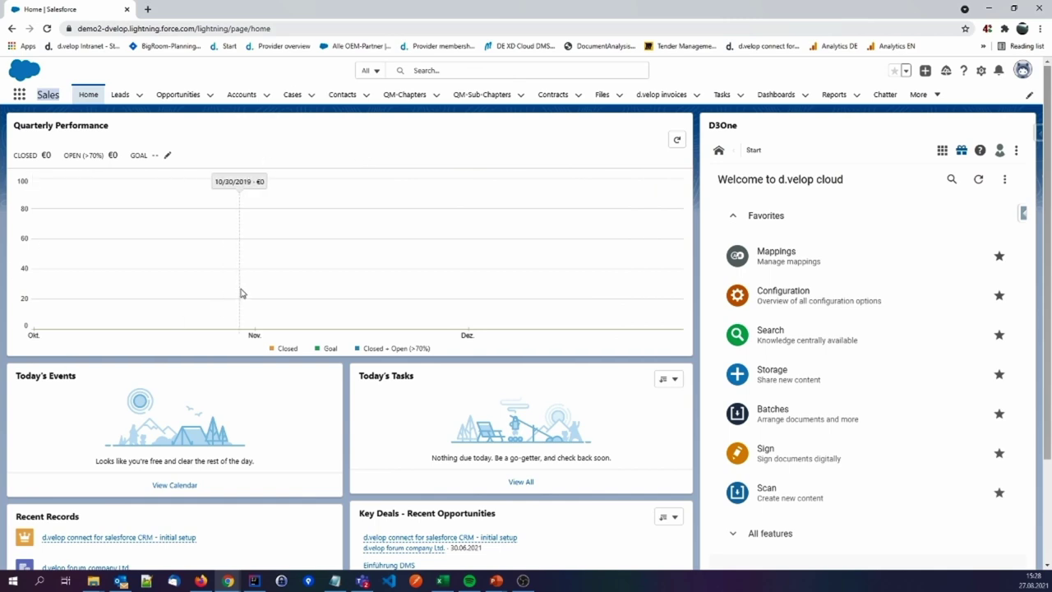
pyautogui.click(266, 95)
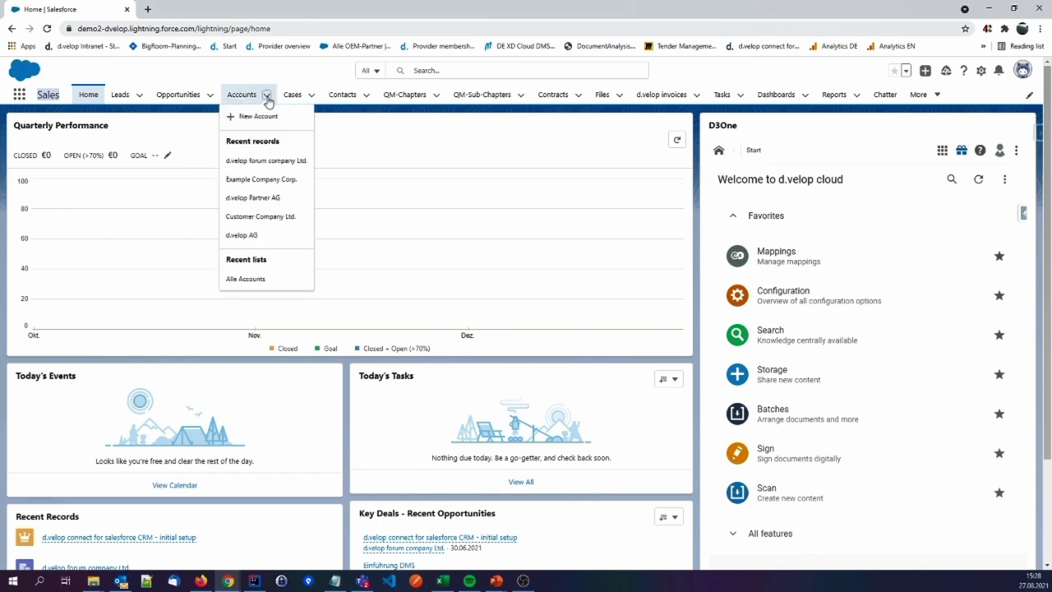
pyautogui.click(279, 163)
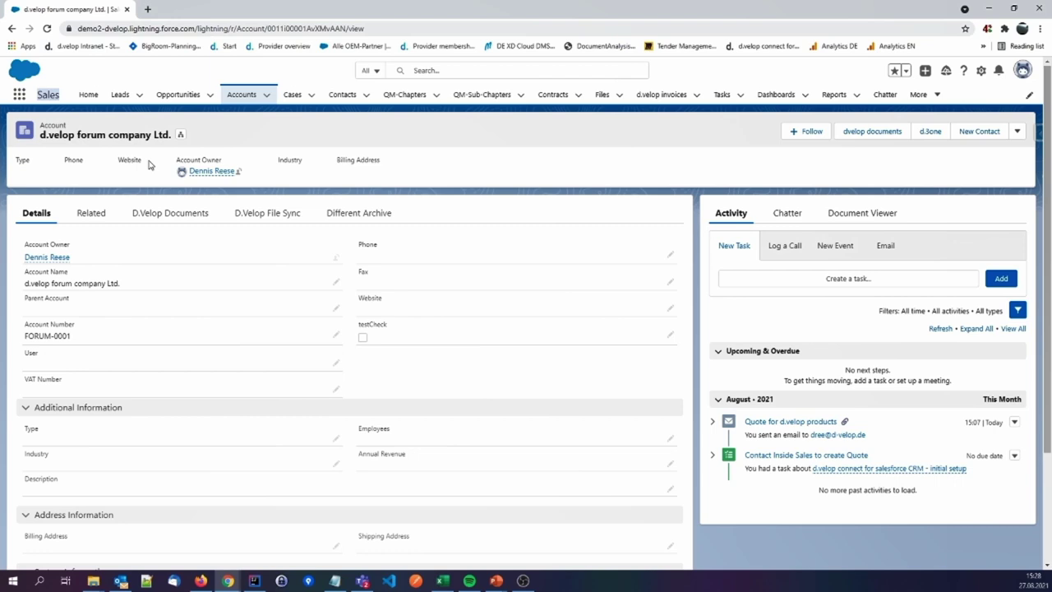
# Log a call noting the order of 10 d.velop connect for salesforce CRM licences, then view the account's D.Velop Documents
pyautogui.click(785, 247)
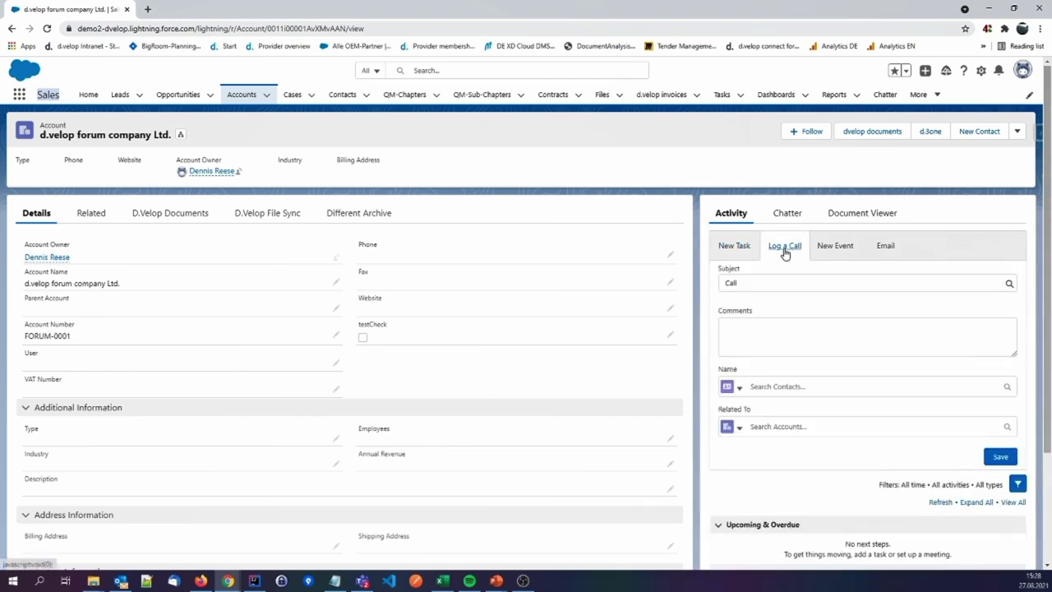
pyautogui.click(765, 335)
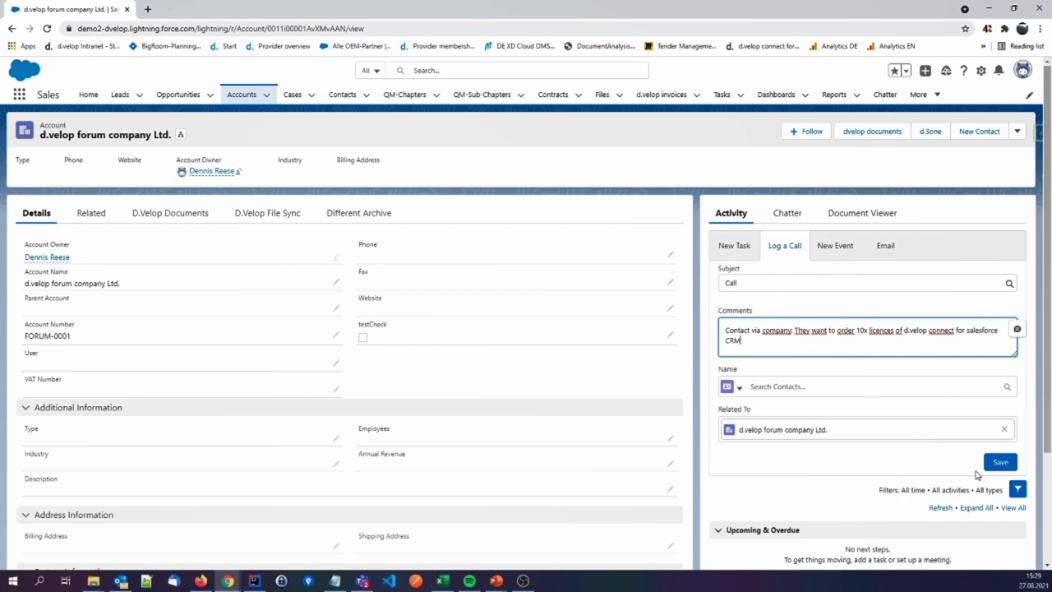
pyautogui.click(999, 463)
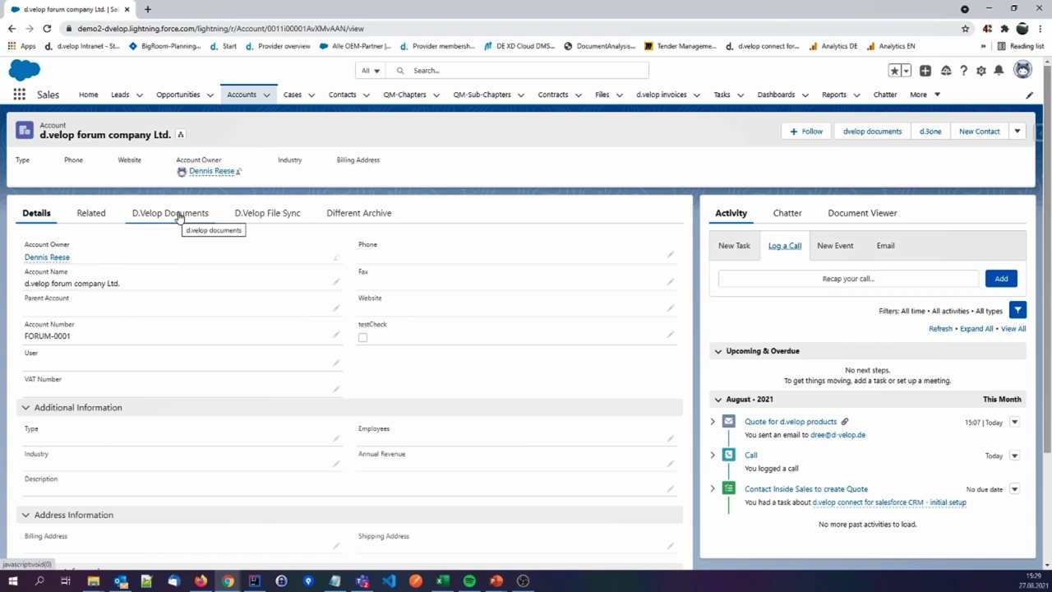
pyautogui.click(179, 216)
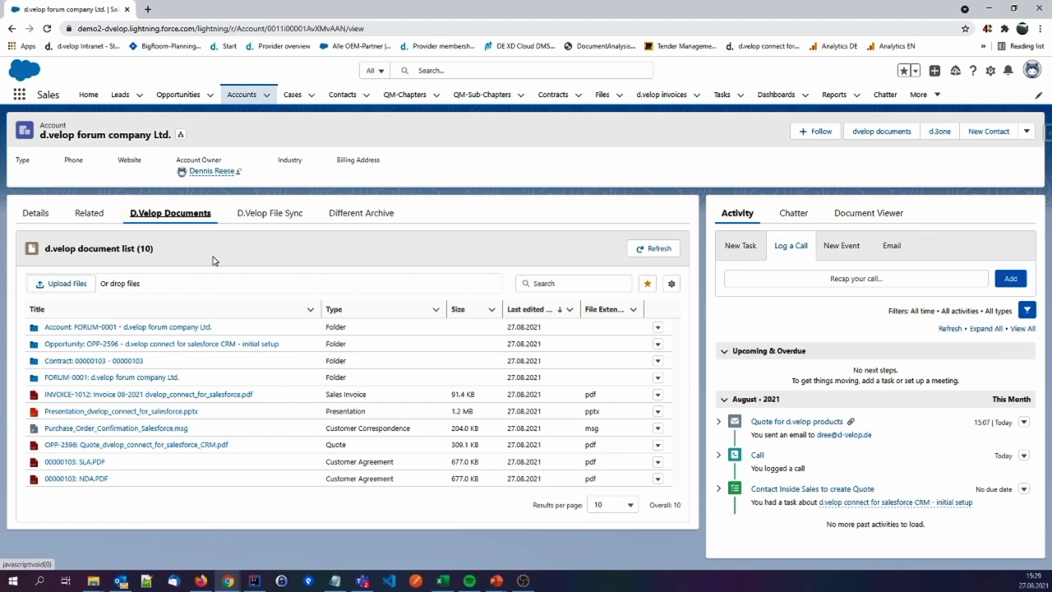
# Sort the account's D.Velop documents by type, filter to Quote, then remove the Quote filter
pyautogui.moveTo(41, 136); pyautogui.dragTo(171, 135)
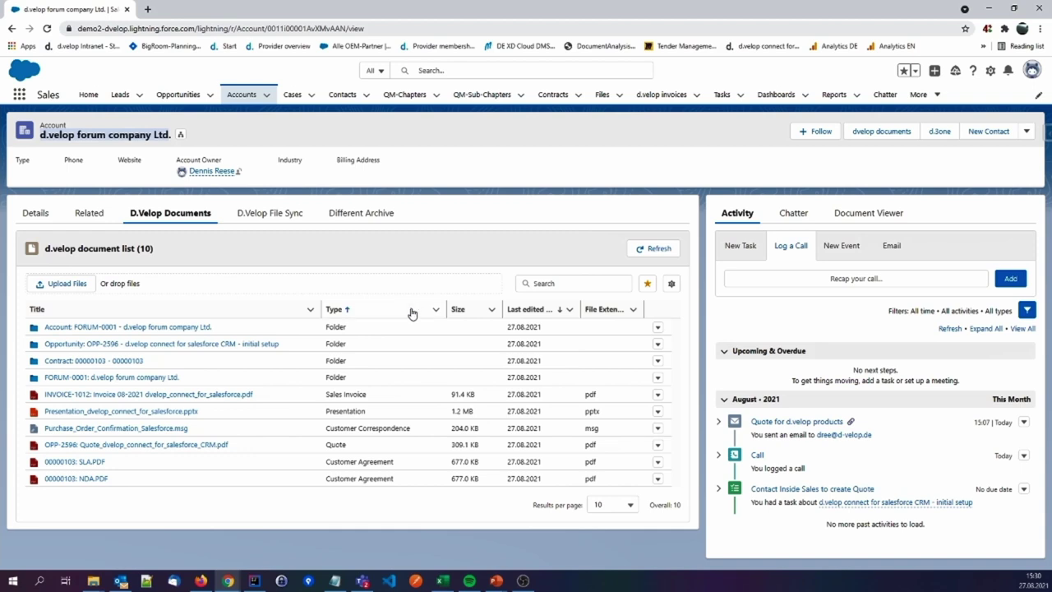
pyautogui.click(411, 314)
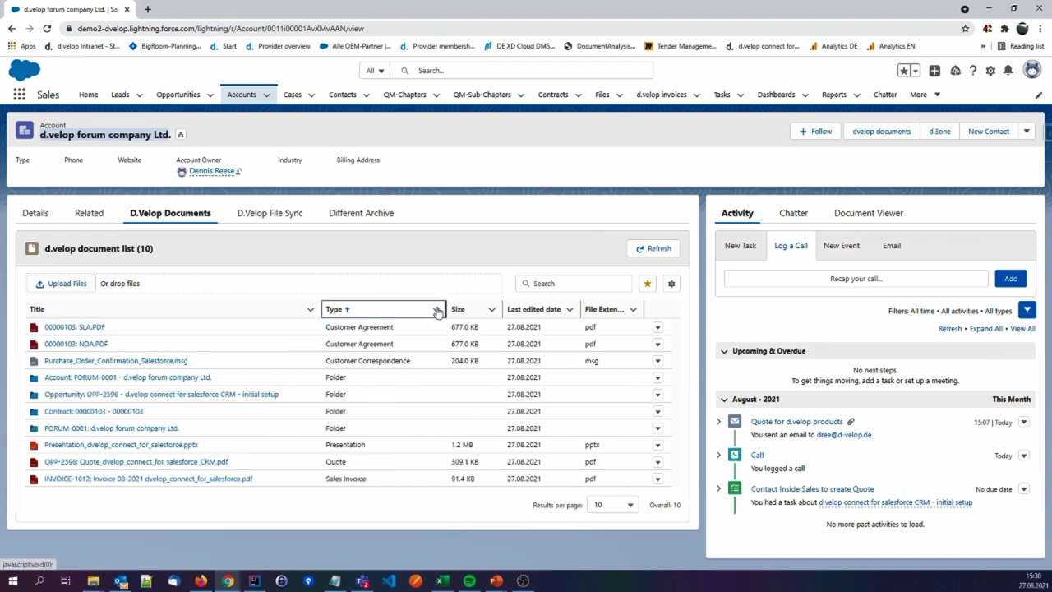
pyautogui.click(437, 311)
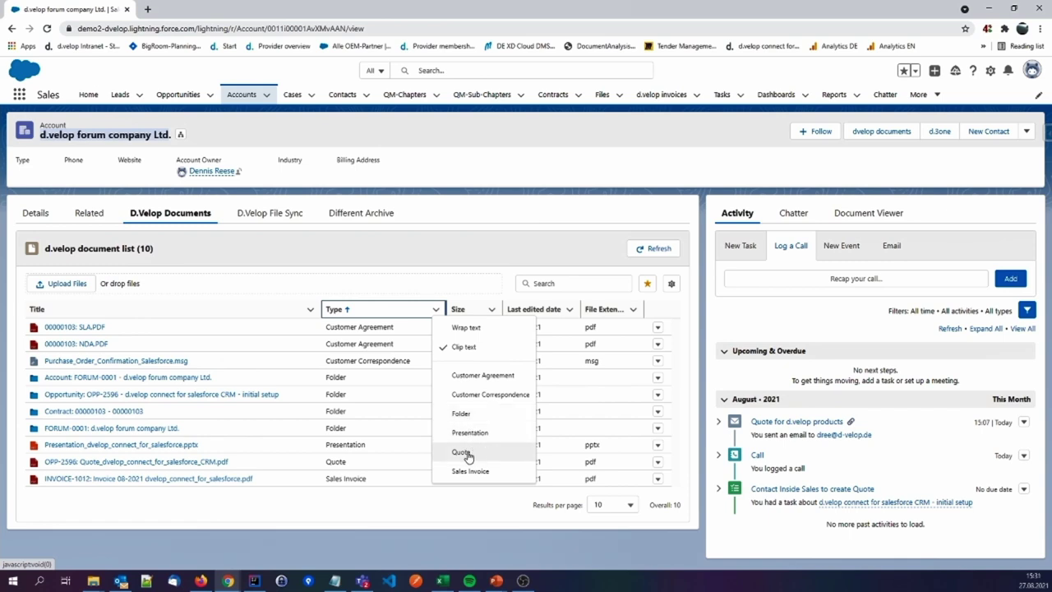
pyautogui.click(466, 453)
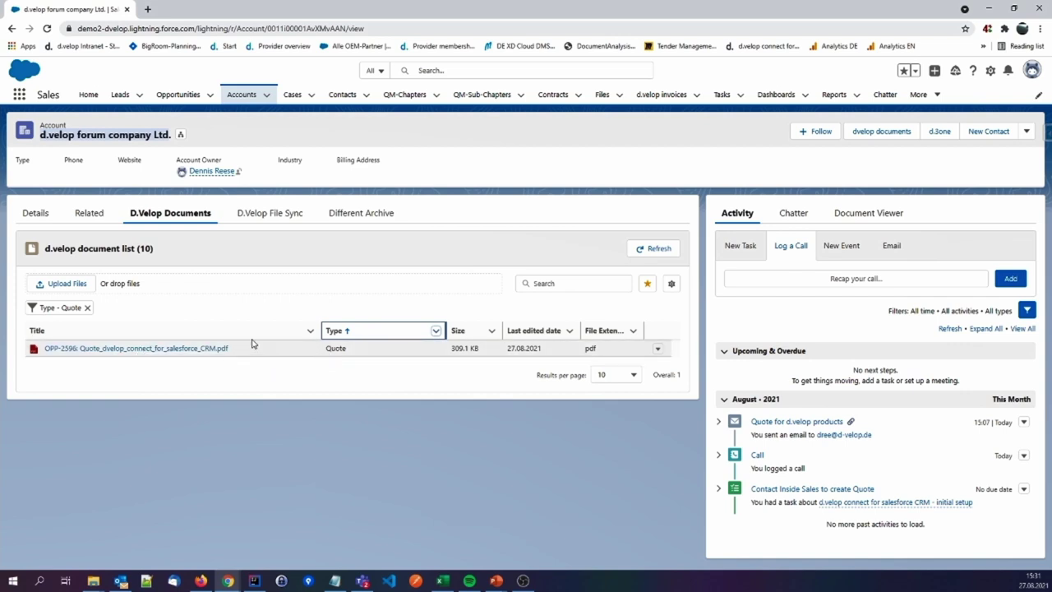
pyautogui.click(87, 307)
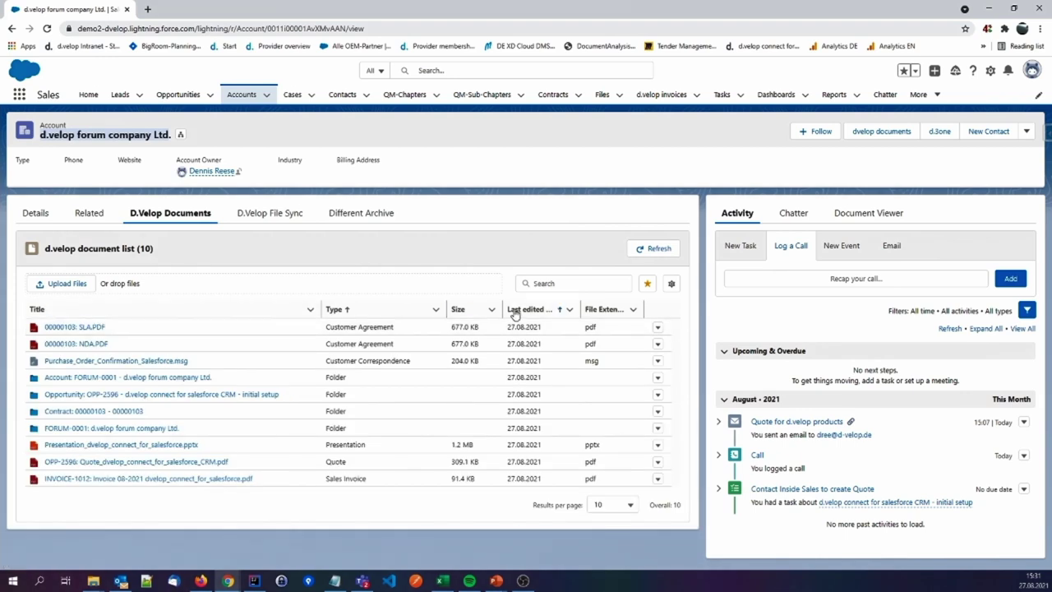
# Search the documents for 'd.velop connect', clear the search, and bring up the Type filter choices
pyautogui.click(571, 283)
pyautogui.write('d')
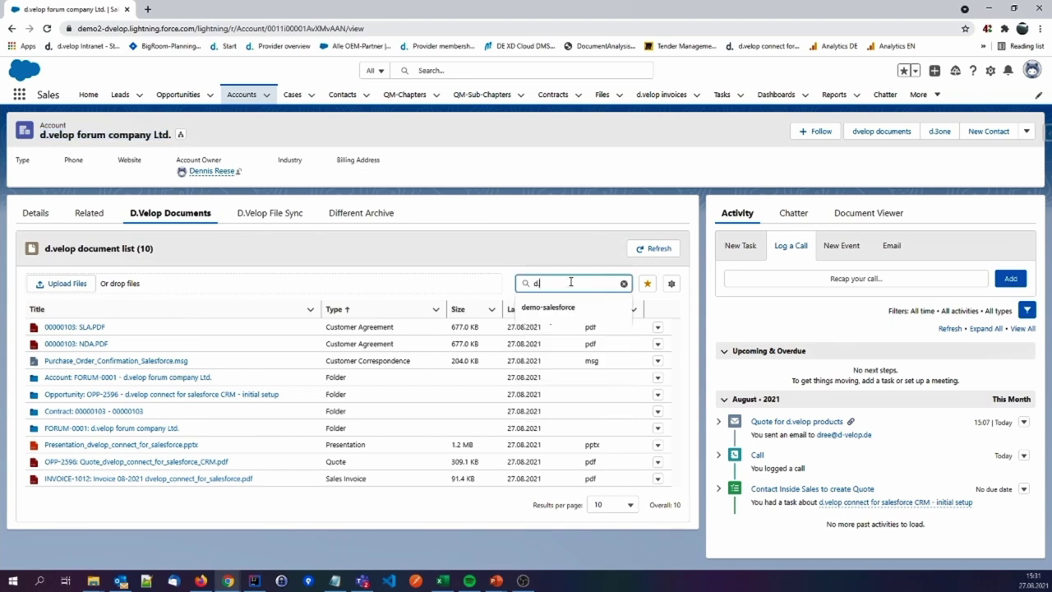
pyautogui.write('.velop connect')
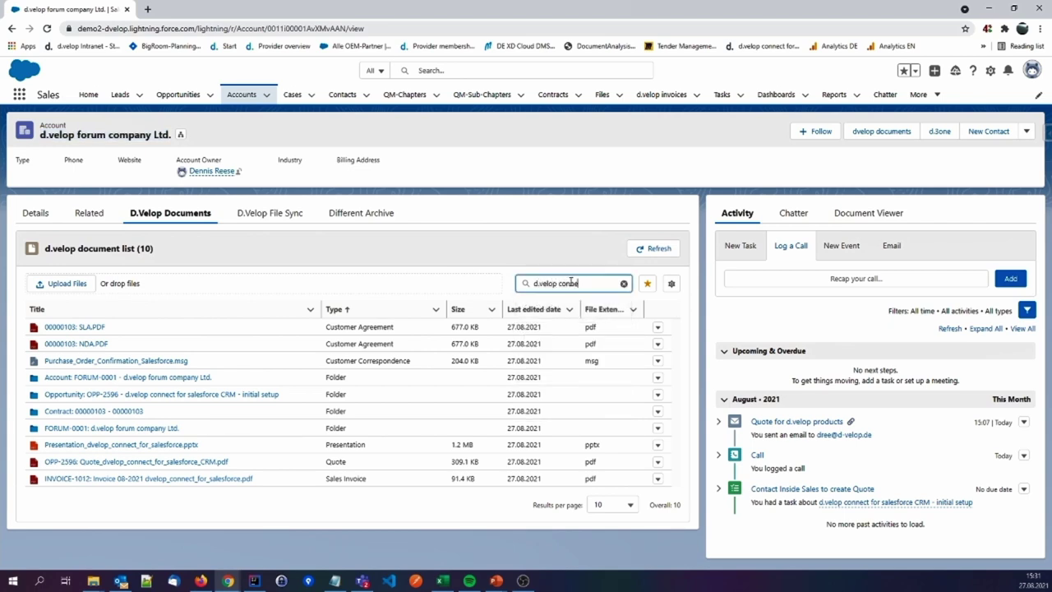
pyautogui.press('Return')
pyautogui.click(625, 284)
pyautogui.click(435, 311)
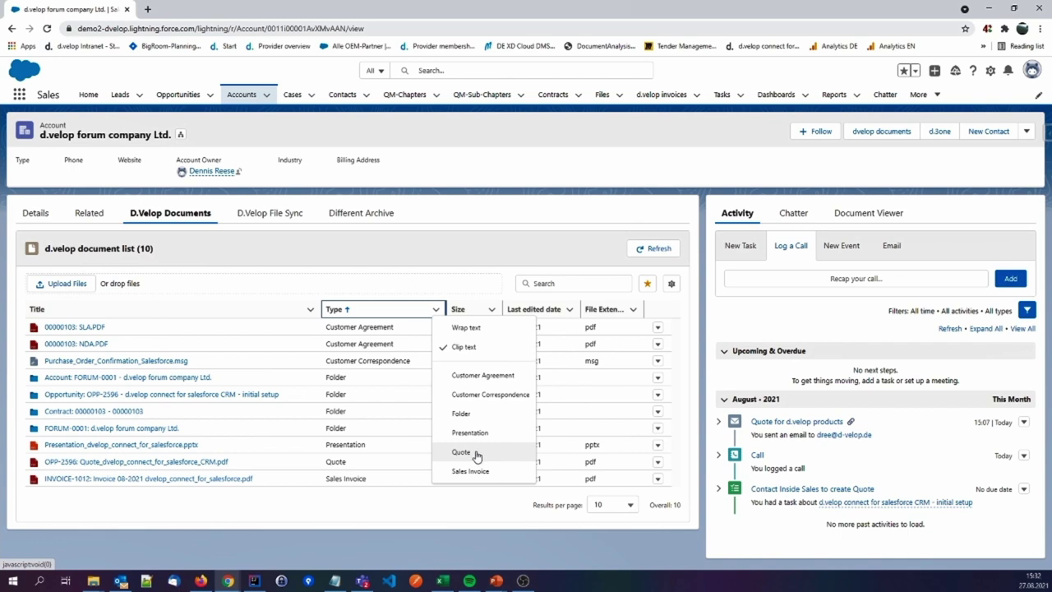
pyautogui.click(477, 456)
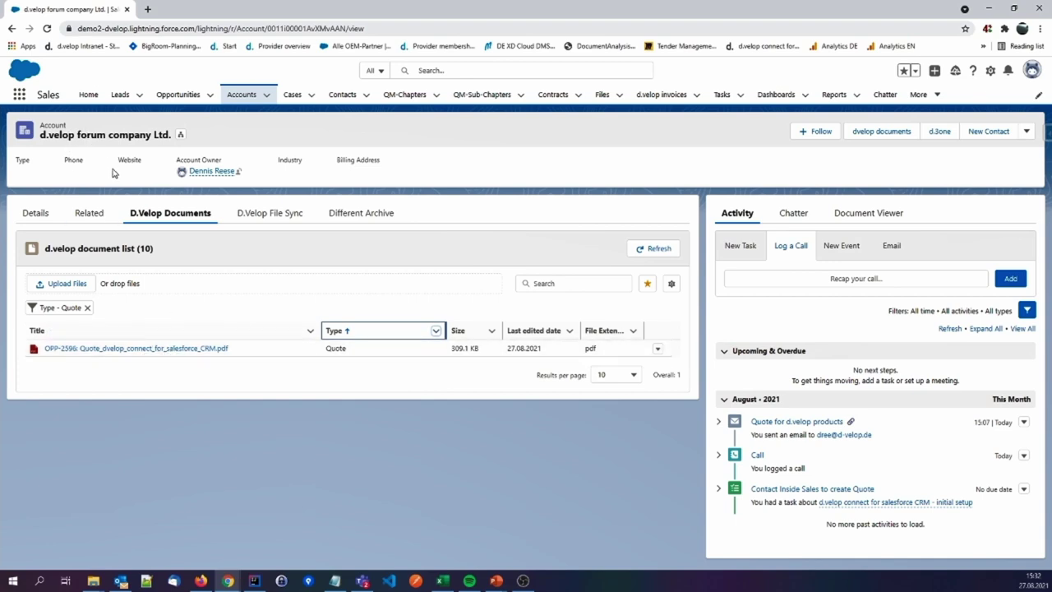
pyautogui.click(87, 308)
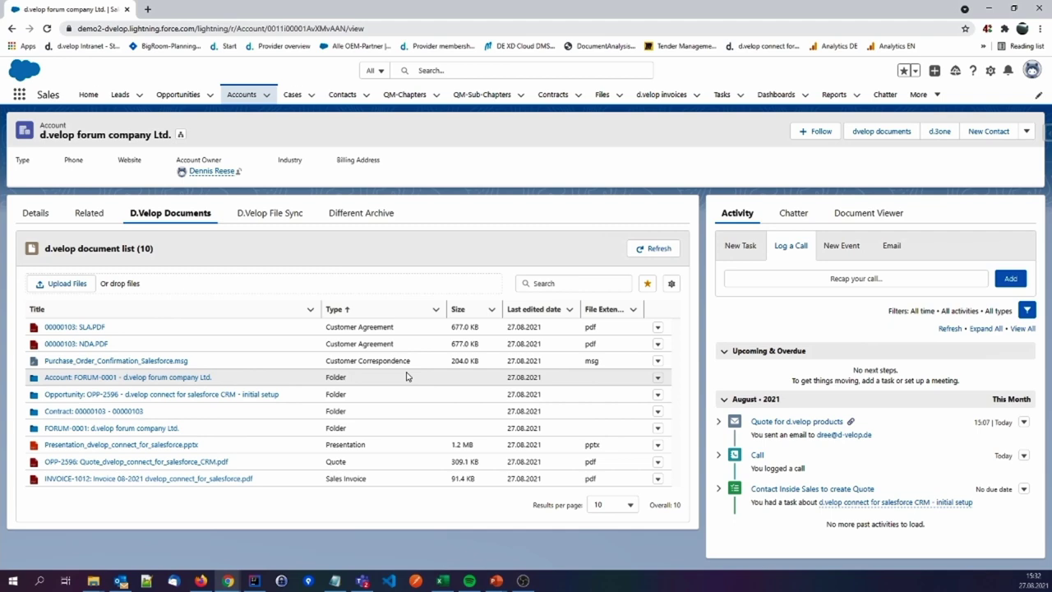
# Open the 'd.velop connect for salesforce CRM - initial setup' opportunity from the account's Related records
pyautogui.click(91, 215)
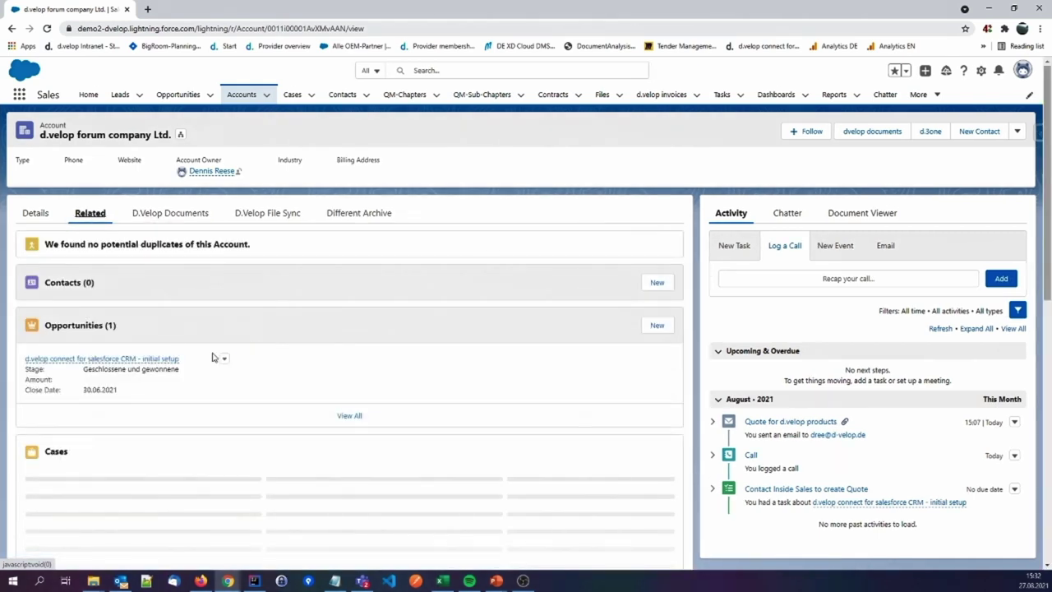
pyautogui.scroll(-3, 216, 381)
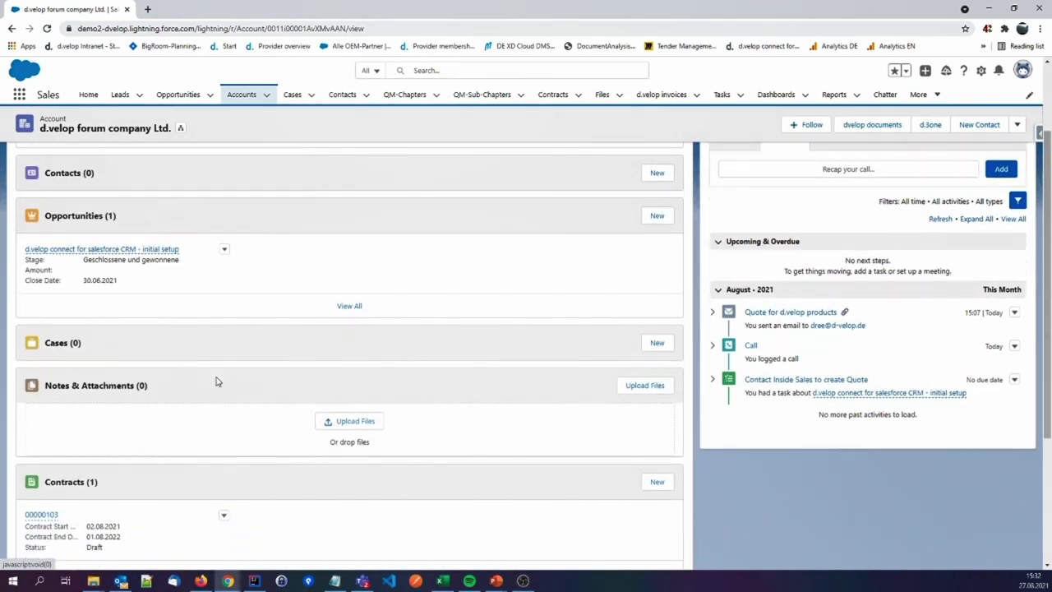
pyautogui.scroll(2, 216, 381)
pyautogui.moveTo(124, 305)
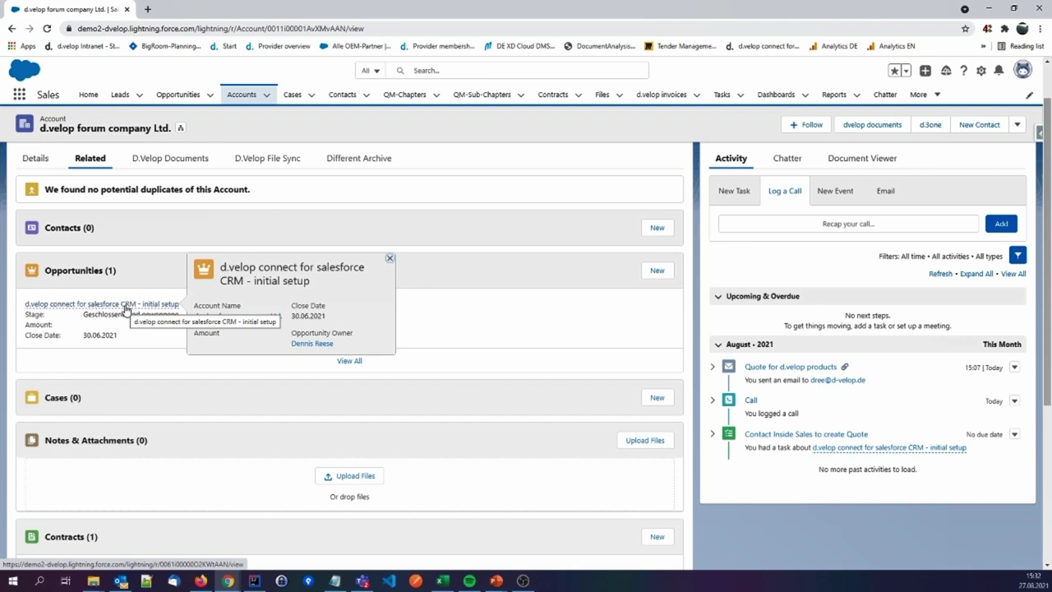
pyautogui.click(126, 305)
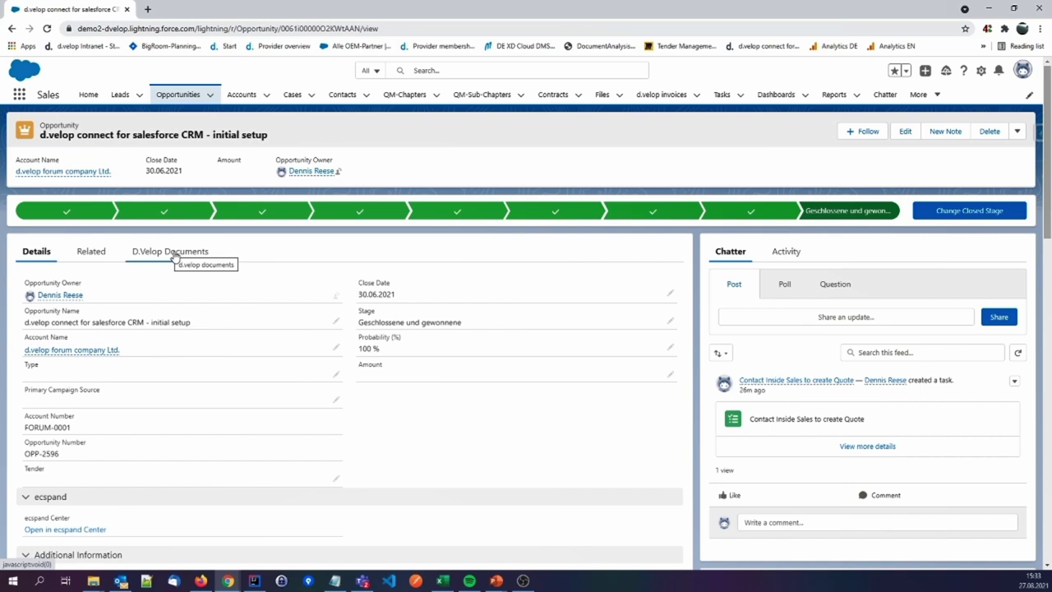
# Open Quote_dvelop_connect_for_salesforce_CRM.pdf from the opportunity's D.Velop Documents in the viewer
pyautogui.click(175, 257)
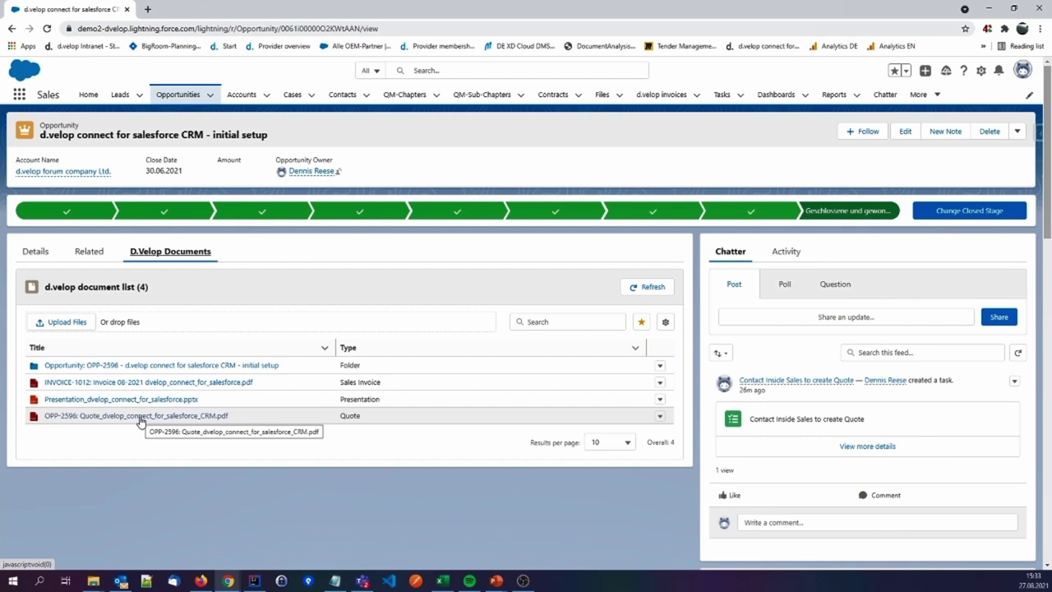
pyautogui.click(140, 420)
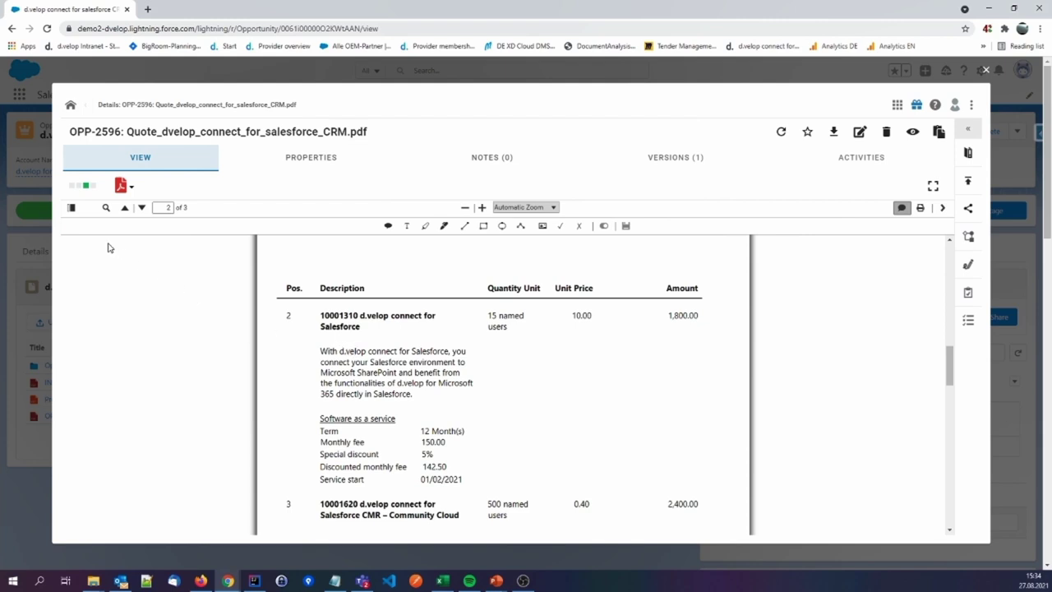
# Show page thumbnails beside the quote PDF and adjust its zoom with the + and − buttons
pyautogui.click(72, 207)
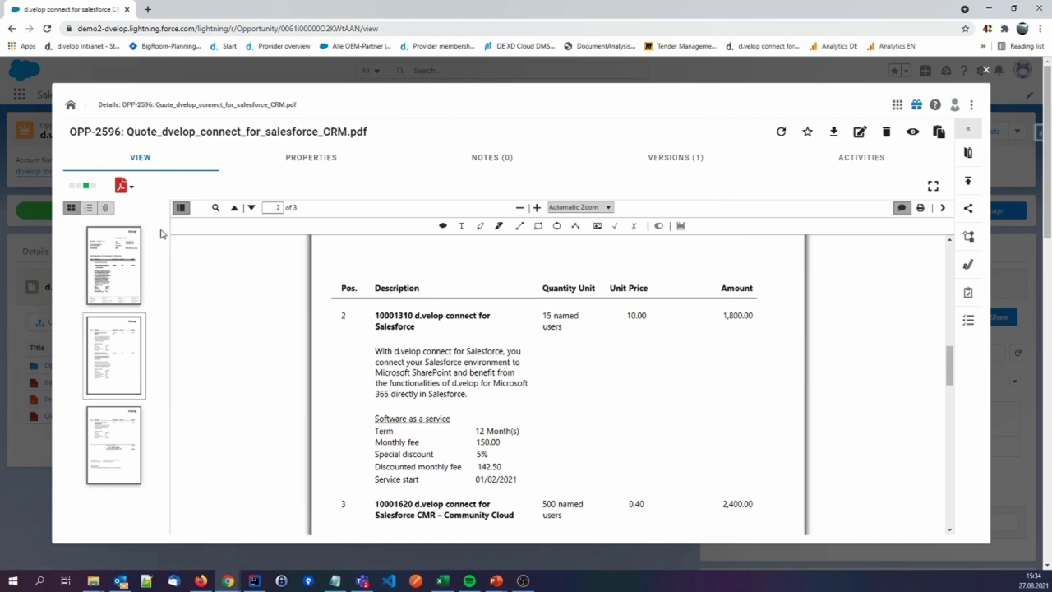
pyautogui.click(536, 207)
pyautogui.click(536, 208)
pyautogui.click(535, 207)
pyautogui.click(519, 207)
pyautogui.click(520, 207)
pyautogui.click(520, 208)
pyautogui.click(520, 207)
pyautogui.click(519, 207)
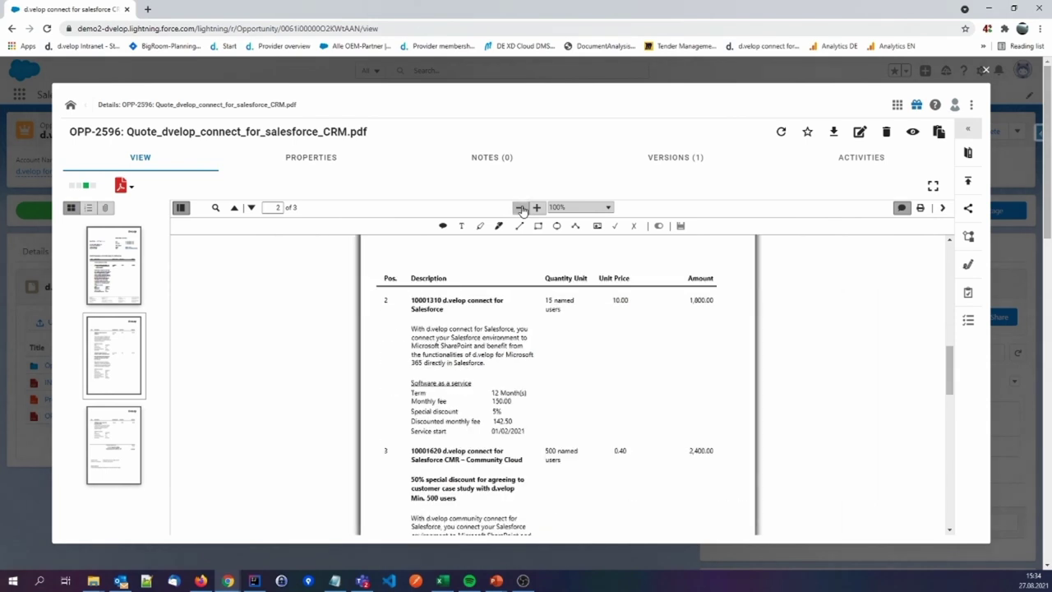
pyautogui.click(536, 207)
pyautogui.click(536, 207)
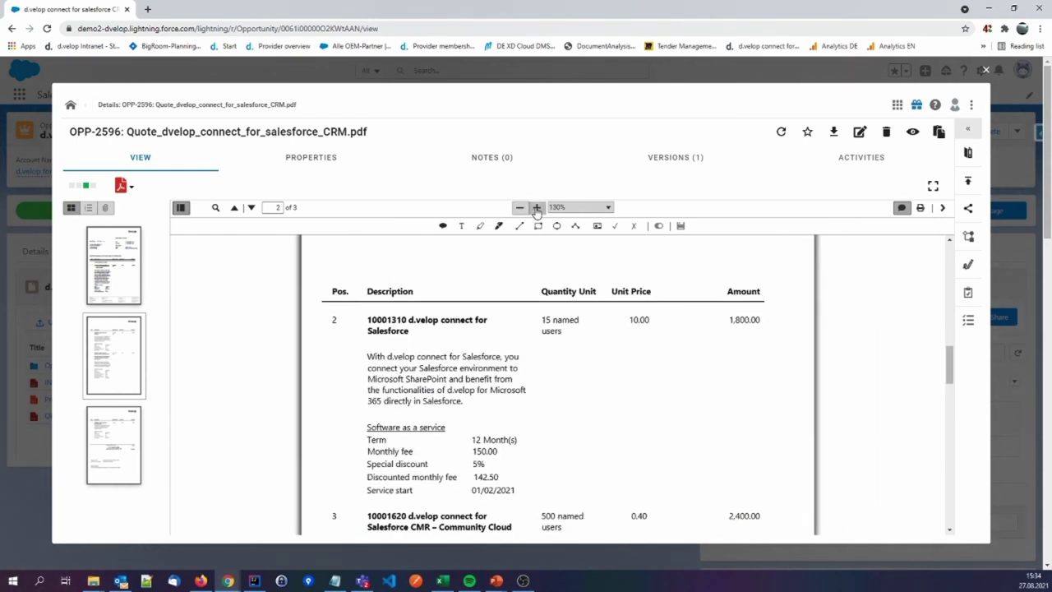
# Search the quote PDF for 'Salesforce', review the matches, then close the find bar
pyautogui.click(215, 208)
pyautogui.click(237, 227)
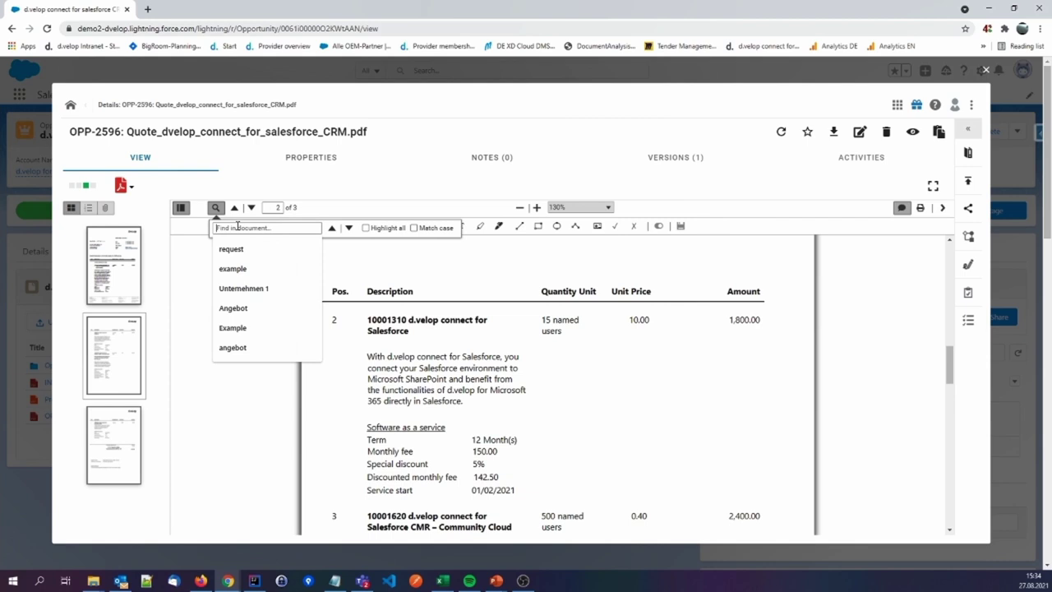
pyautogui.write('Salesforce')
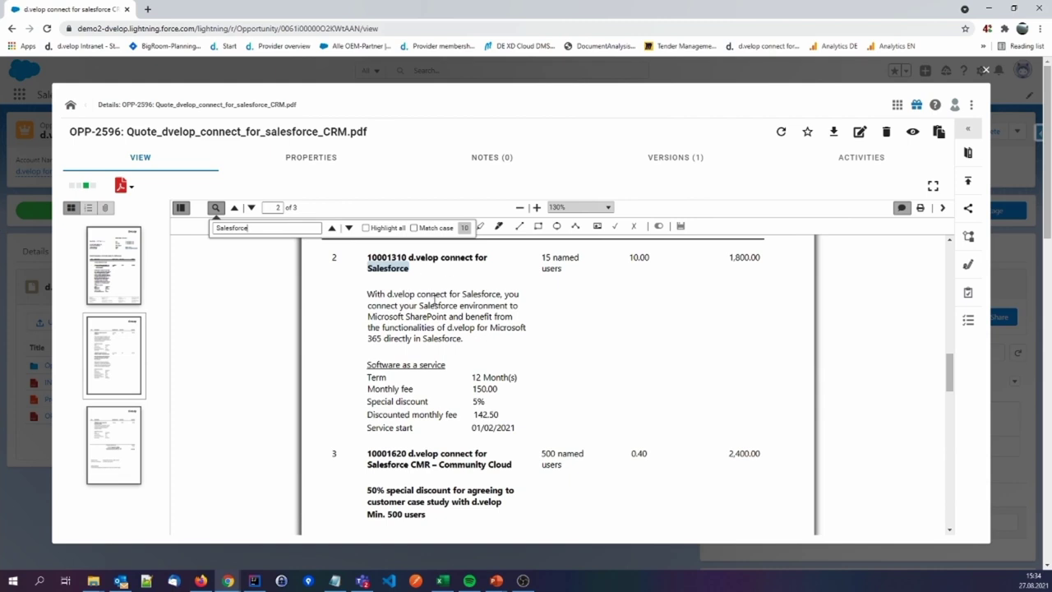
pyautogui.scroll(1, 467, 312)
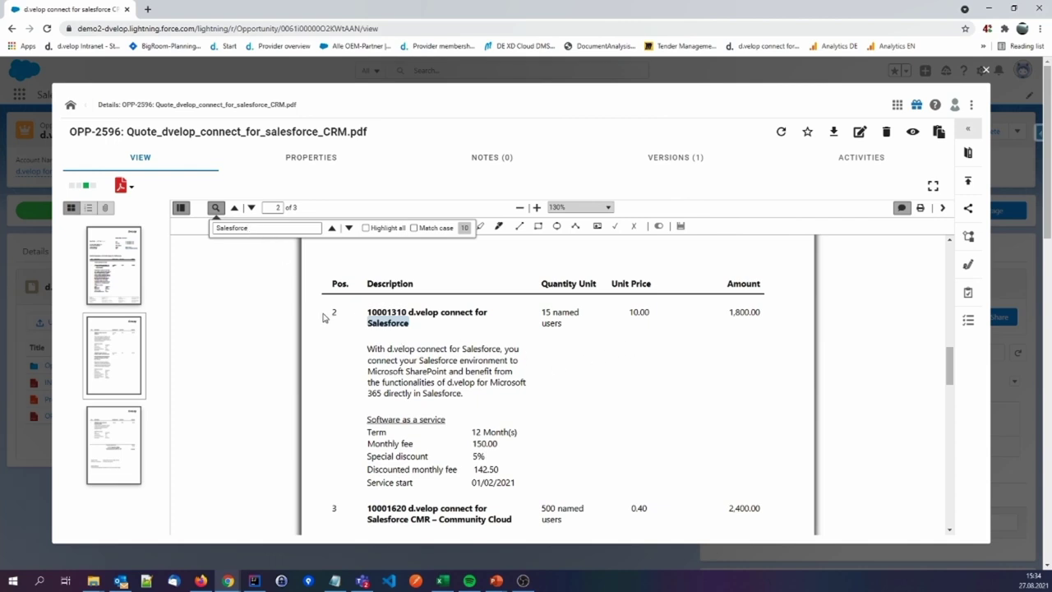
pyautogui.click(215, 211)
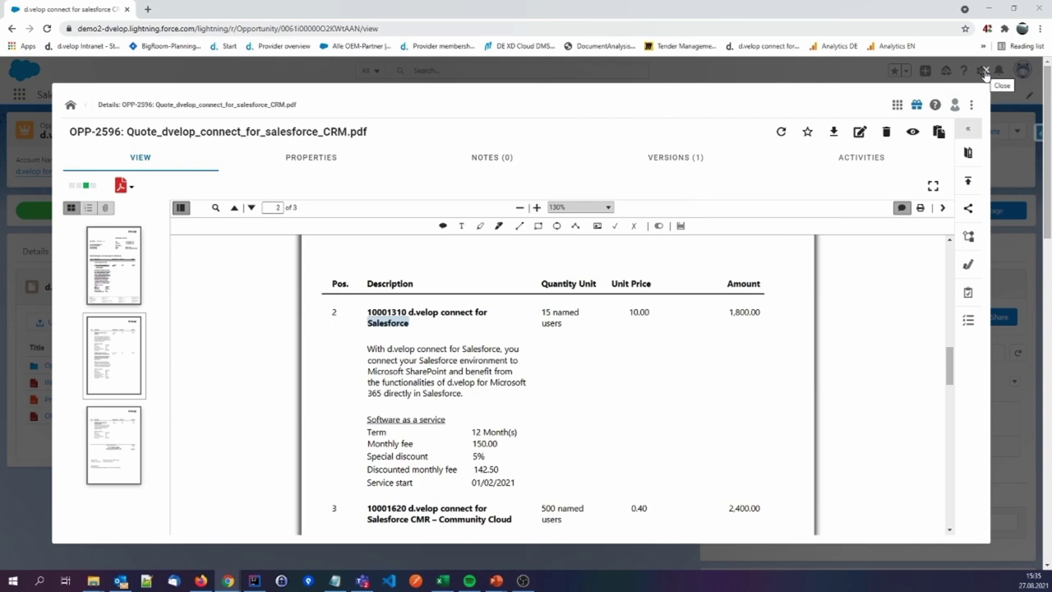
# Close the PDF, go to d.velop forum company Ltd.'s related records, and start a new opportunity
pyautogui.click(986, 72)
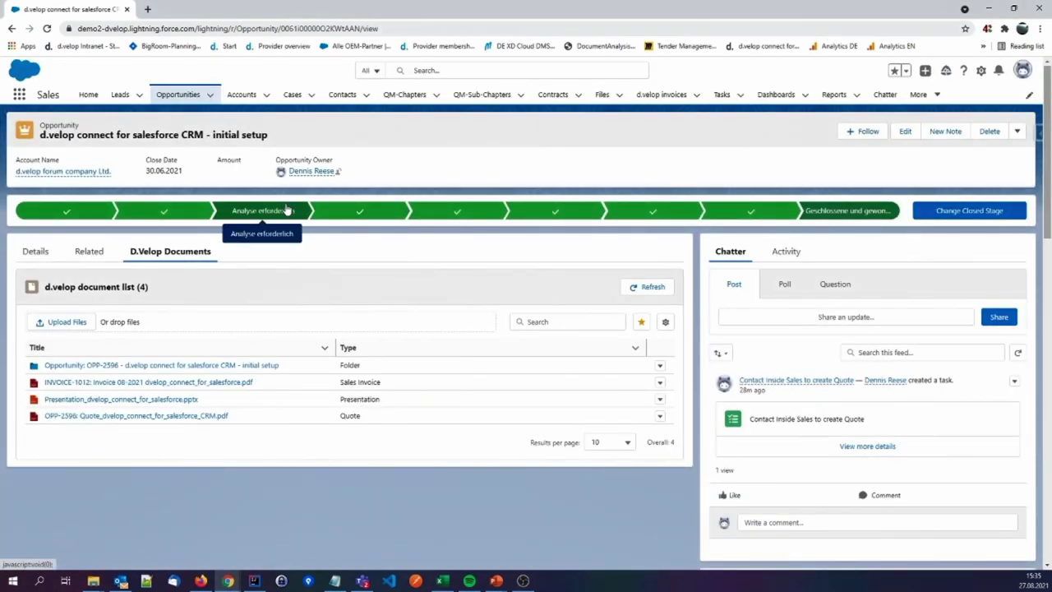
pyautogui.click(70, 175)
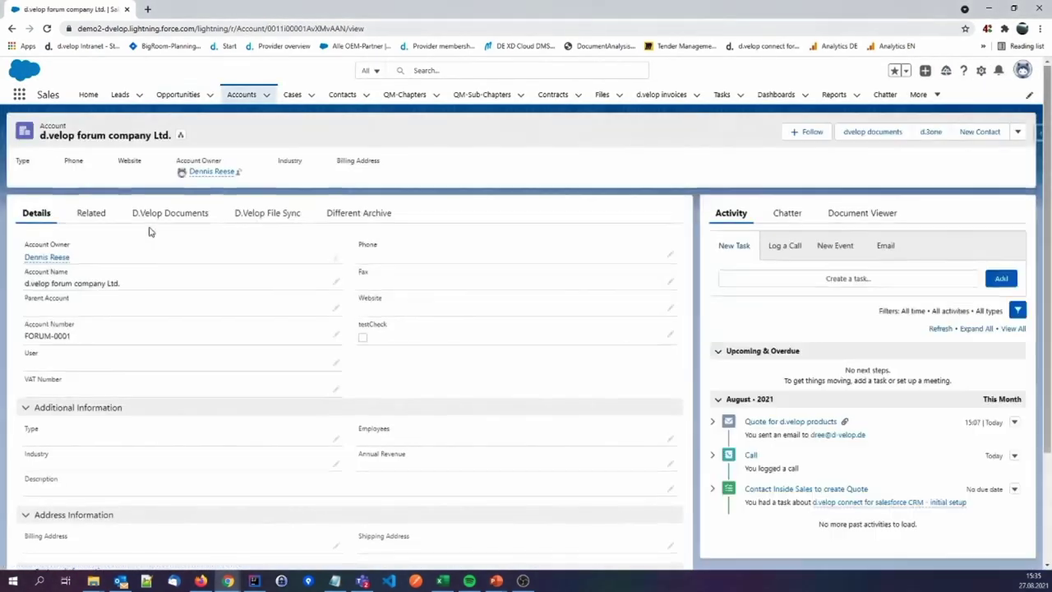
pyautogui.click(92, 216)
pyautogui.scroll(-3, 196, 362)
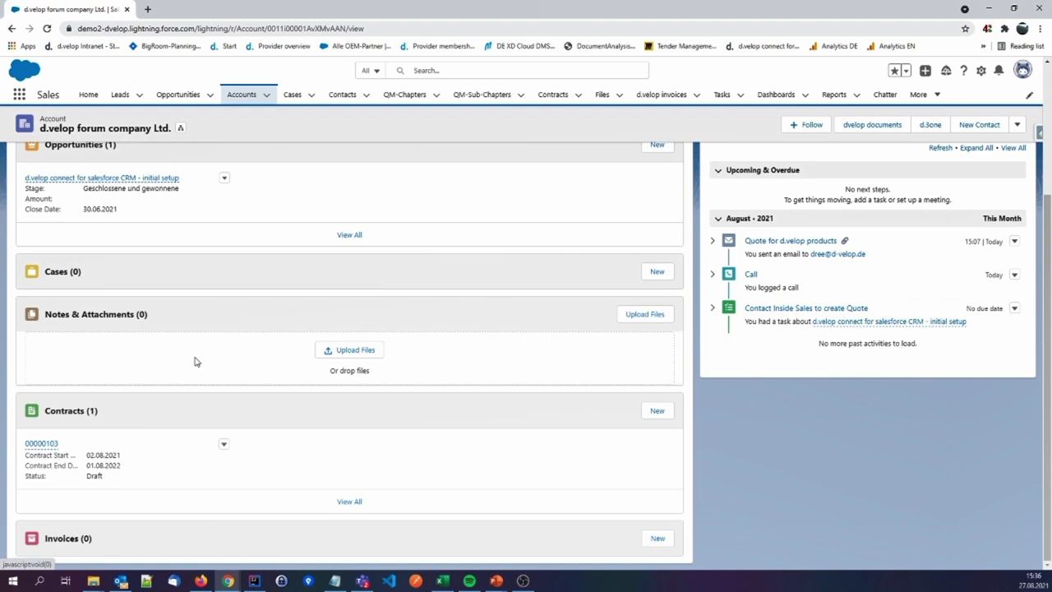
pyautogui.scroll(3, 196, 361)
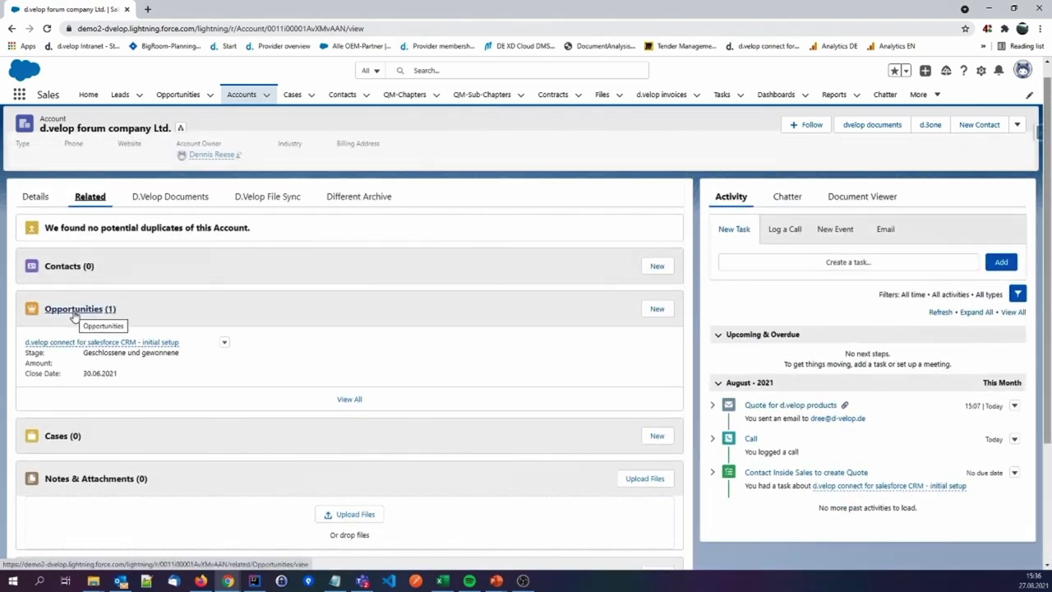
pyautogui.click(656, 310)
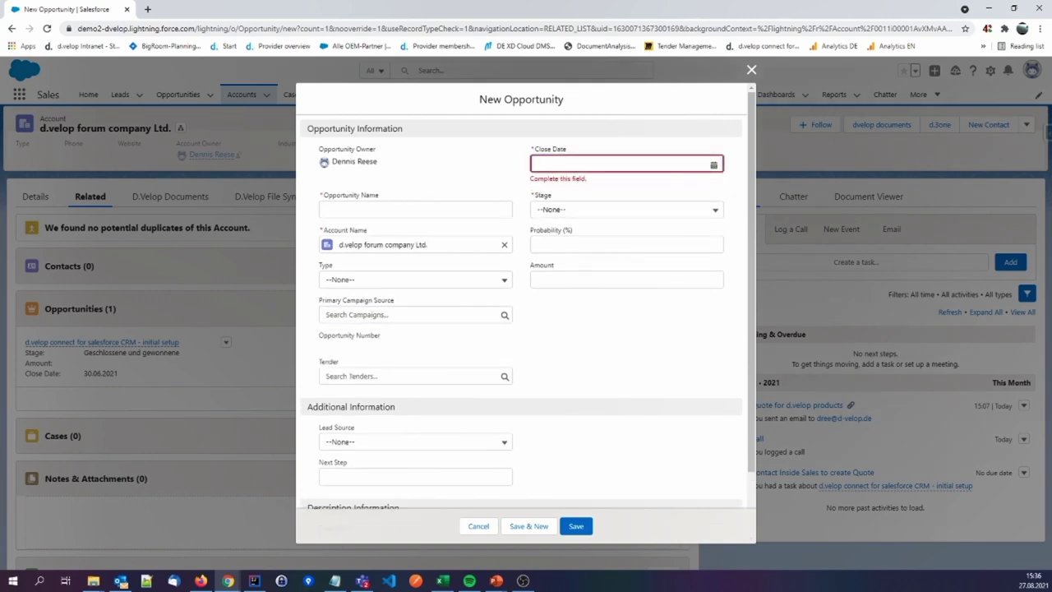
# Name the opportunity 'd.velop connect for salesforce CRM - first extension' with close date 31.10.2021
pyautogui.click(400, 206)
pyautogui.write('d.velop connect for salesforce CRM - first extension')
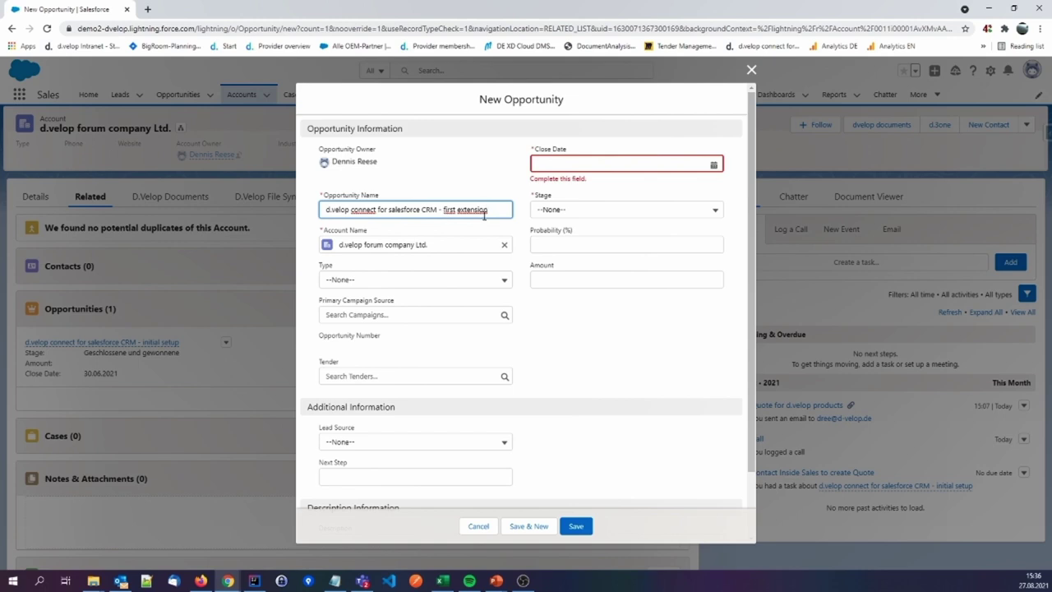
pyautogui.click(664, 168)
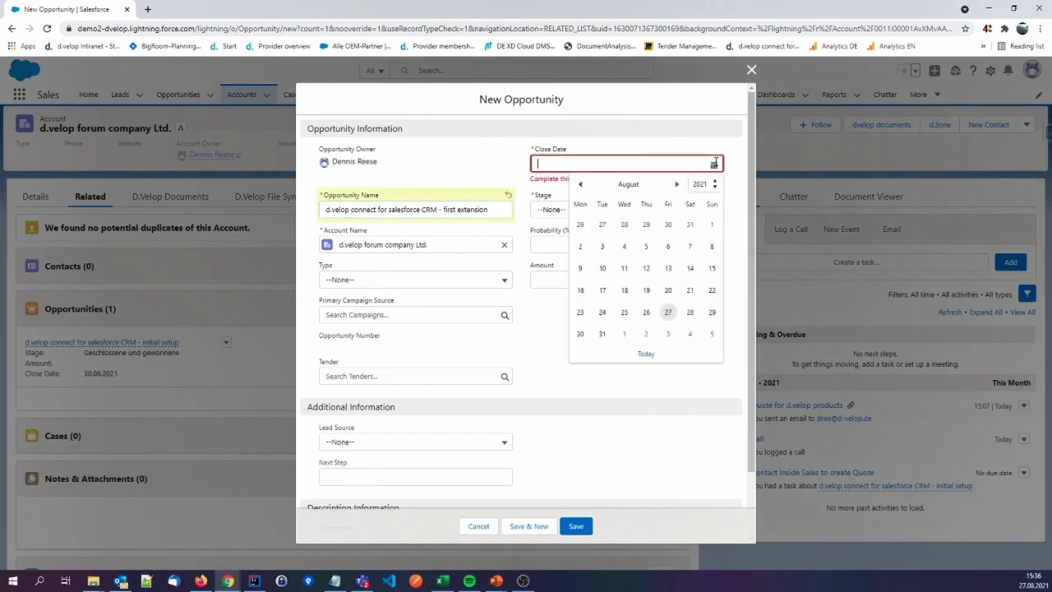
pyautogui.click(674, 186)
pyautogui.click(674, 186)
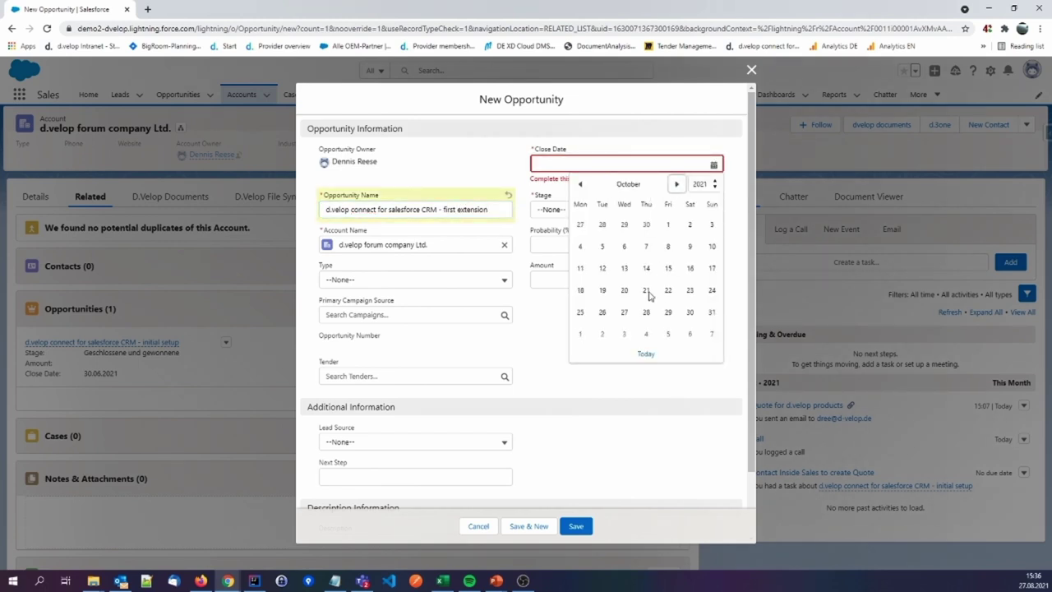
pyautogui.click(711, 312)
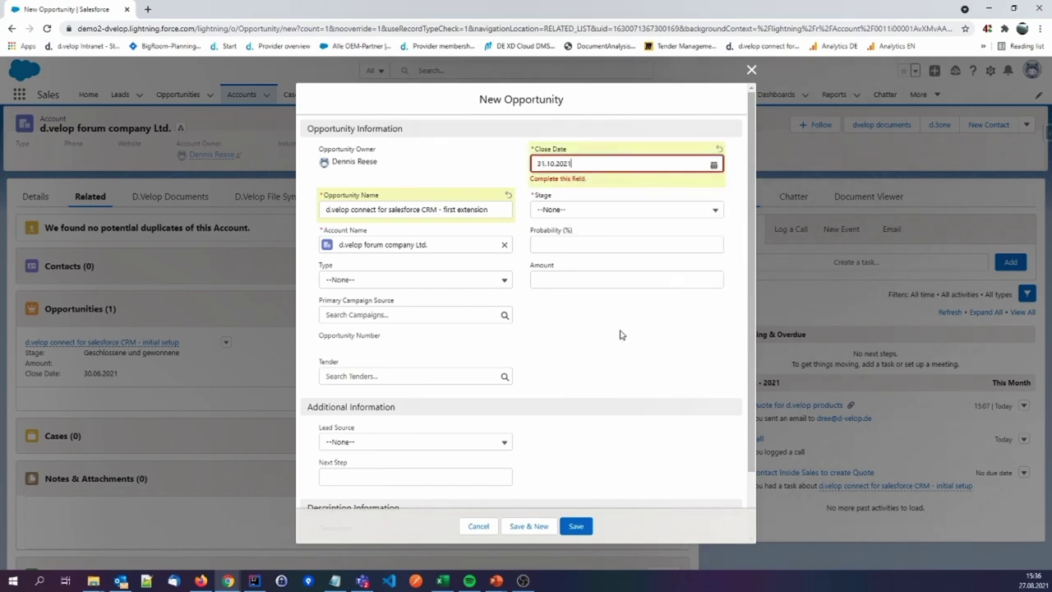
# Set the stage to Angebot/Preisangebot (75 % probability) and save the opportunity
pyautogui.click(576, 199)
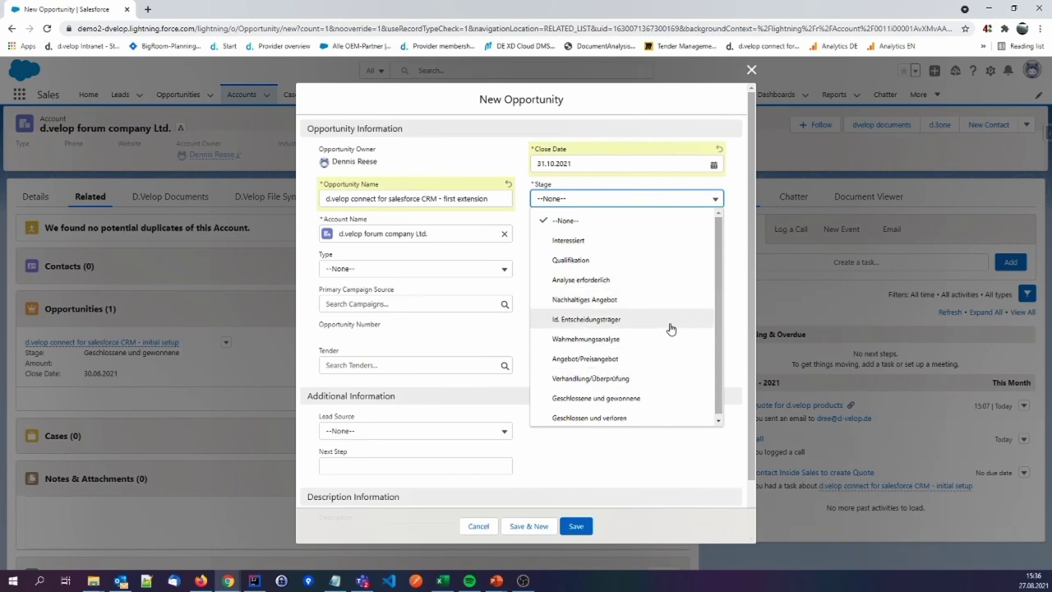
pyautogui.click(616, 358)
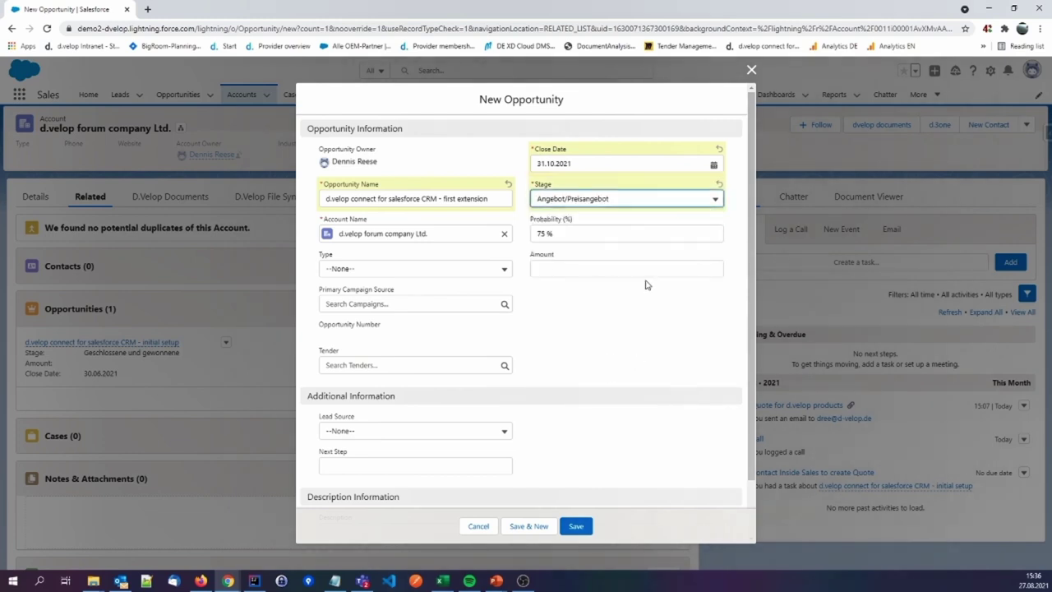
pyautogui.click(589, 234)
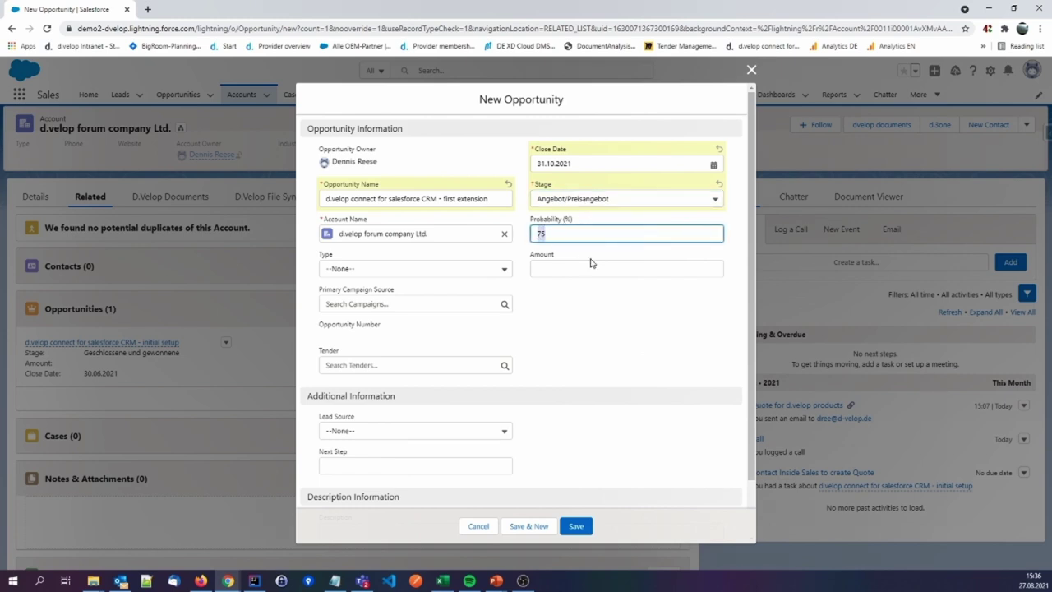
pyautogui.click(597, 312)
pyautogui.click(575, 525)
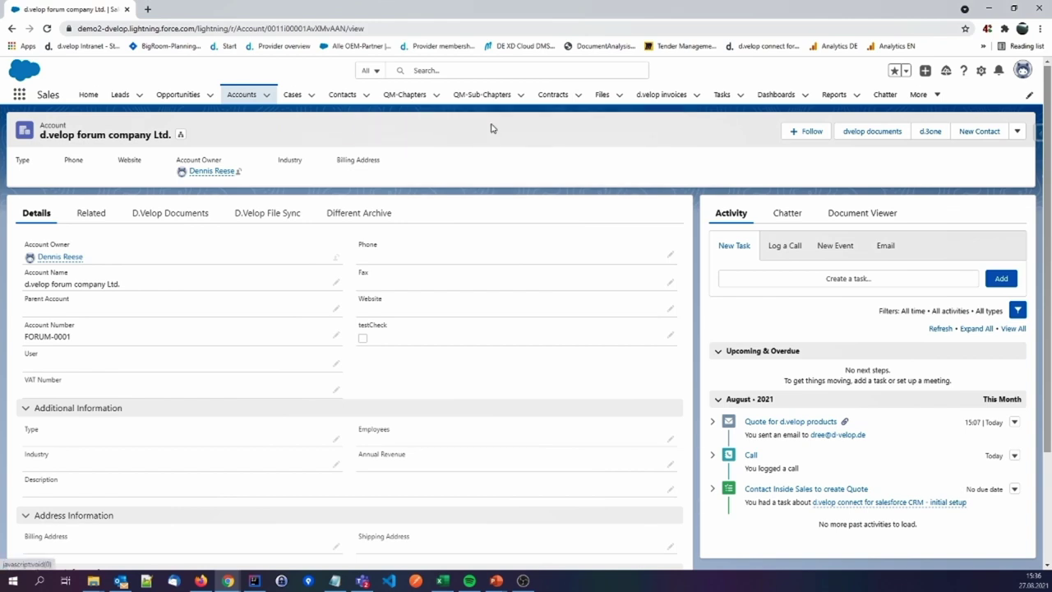
# Open the 'first extension' opportunity from the account's related records and show its empty d.velop documents
pyautogui.click(97, 213)
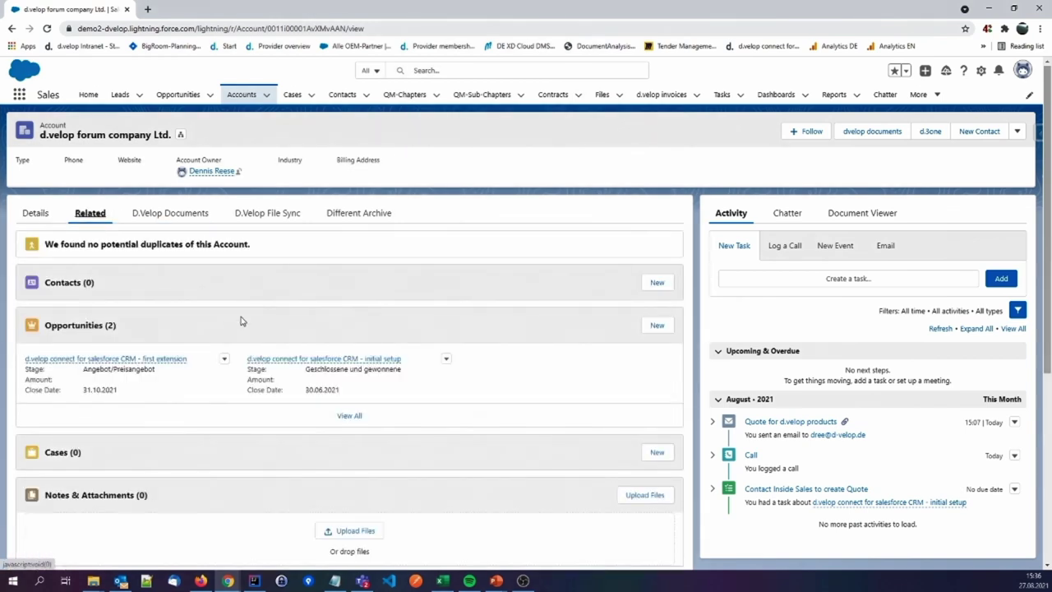
pyautogui.scroll(-1, 257, 395)
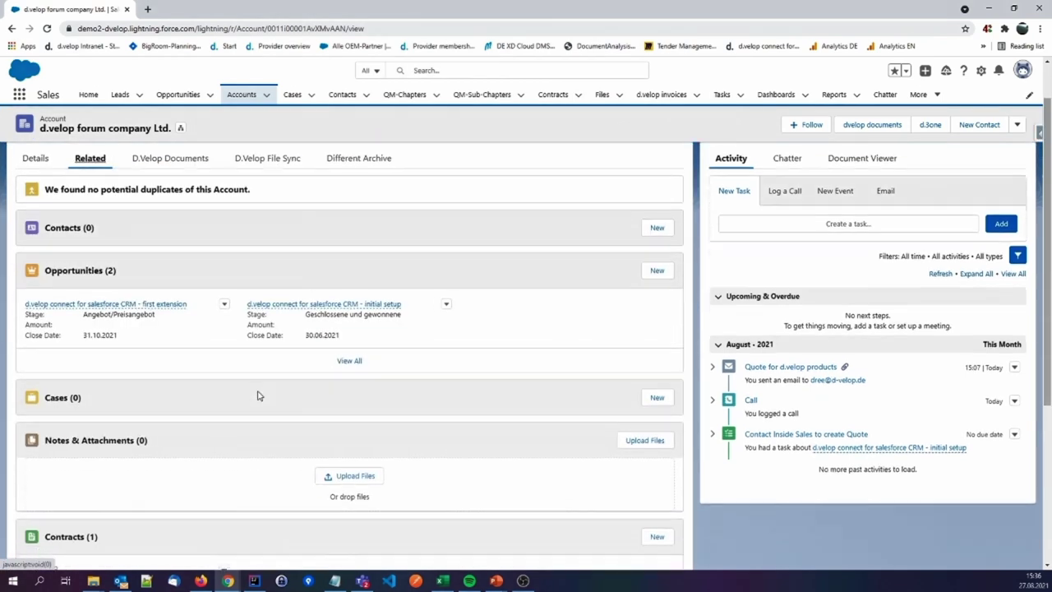
pyautogui.click(162, 306)
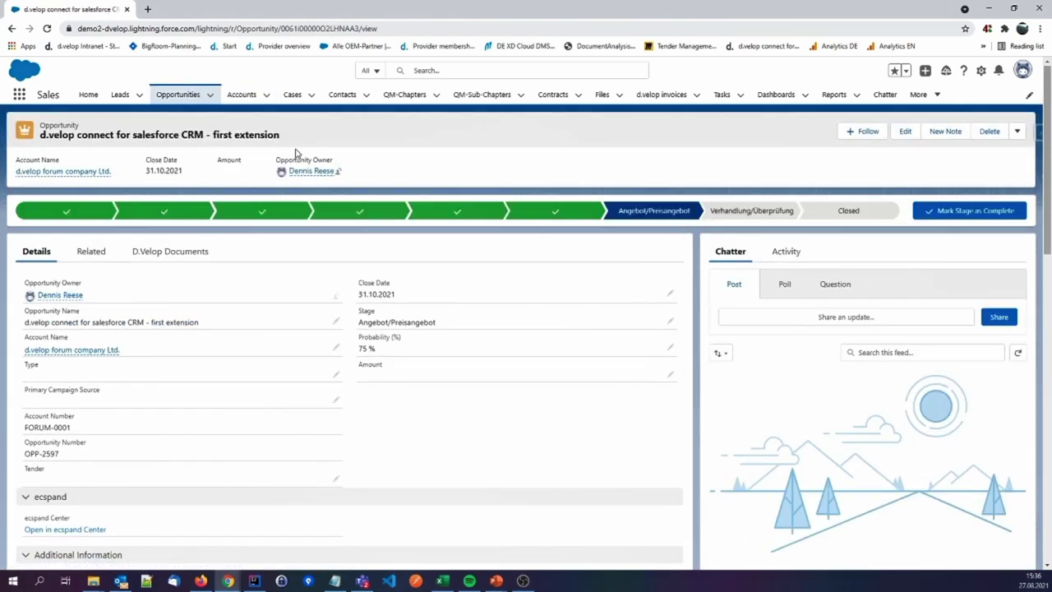
pyautogui.click(188, 254)
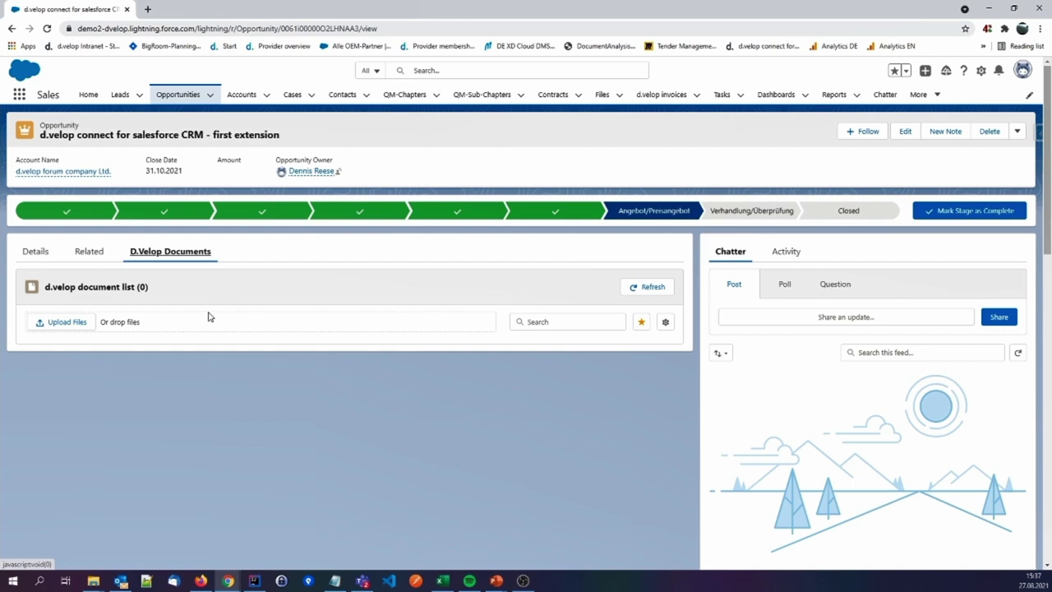
# Add the task 'Please create Quote for 10x d.velop connect for salesforce CRM users' and tick it completed
pyautogui.click(785, 256)
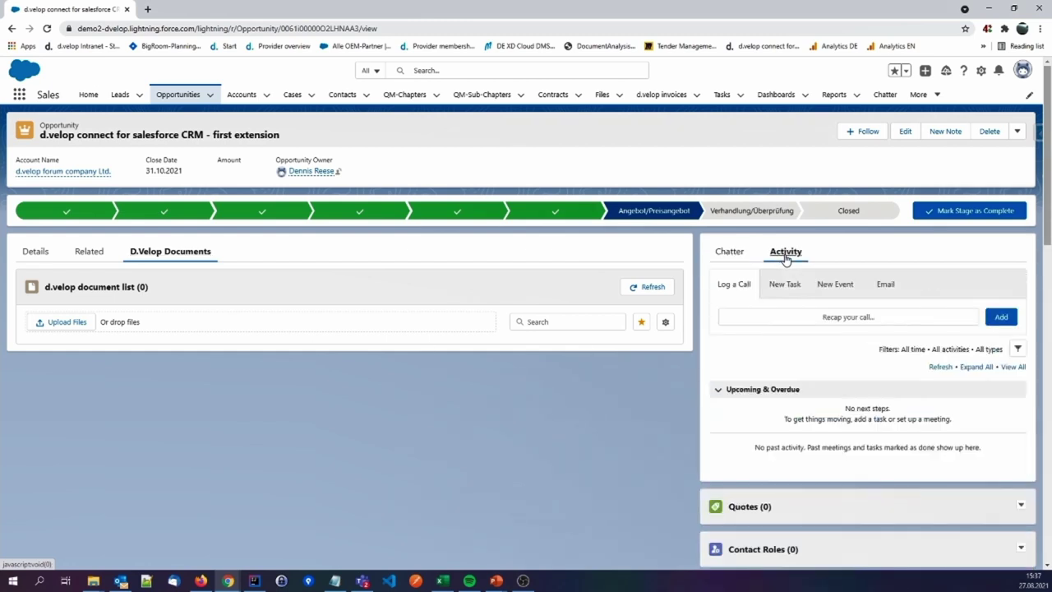
pyautogui.click(789, 289)
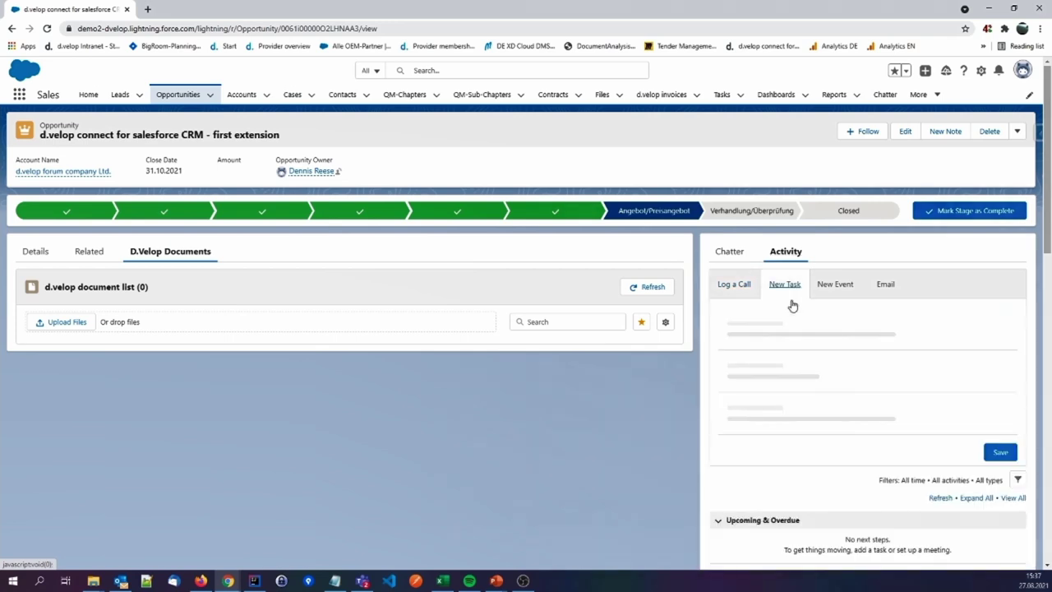
pyautogui.click(781, 320)
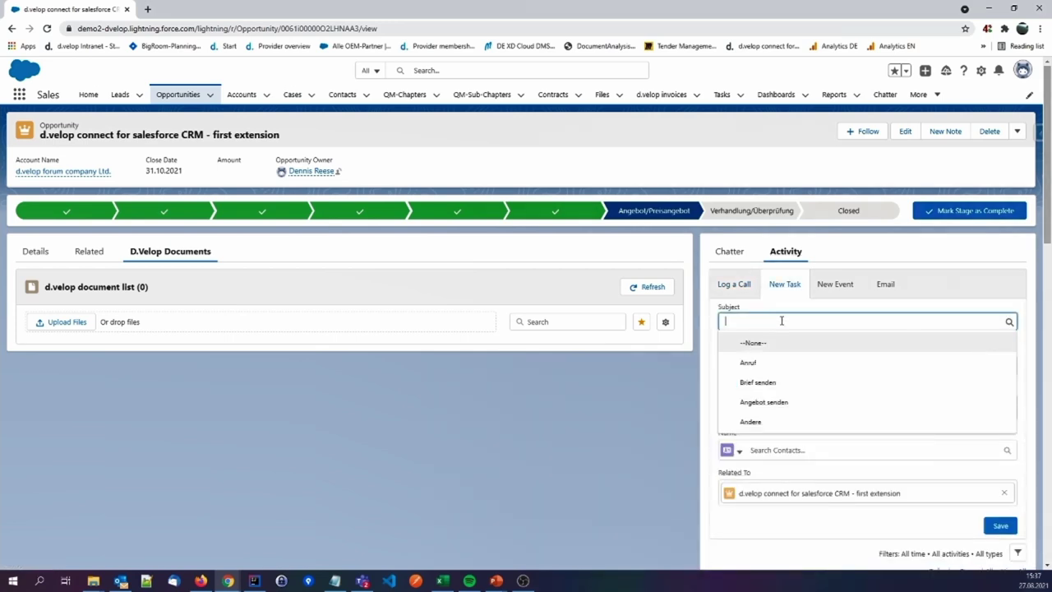
pyautogui.write('Please create Quote for 10')
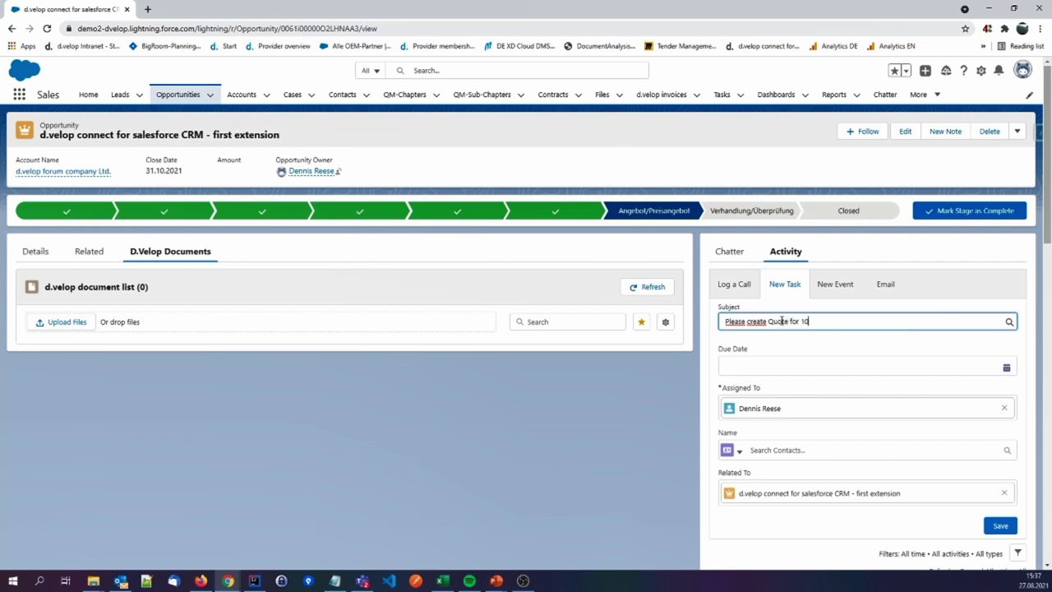
pyautogui.write('x d.velop connect for salesforce CRM usere')
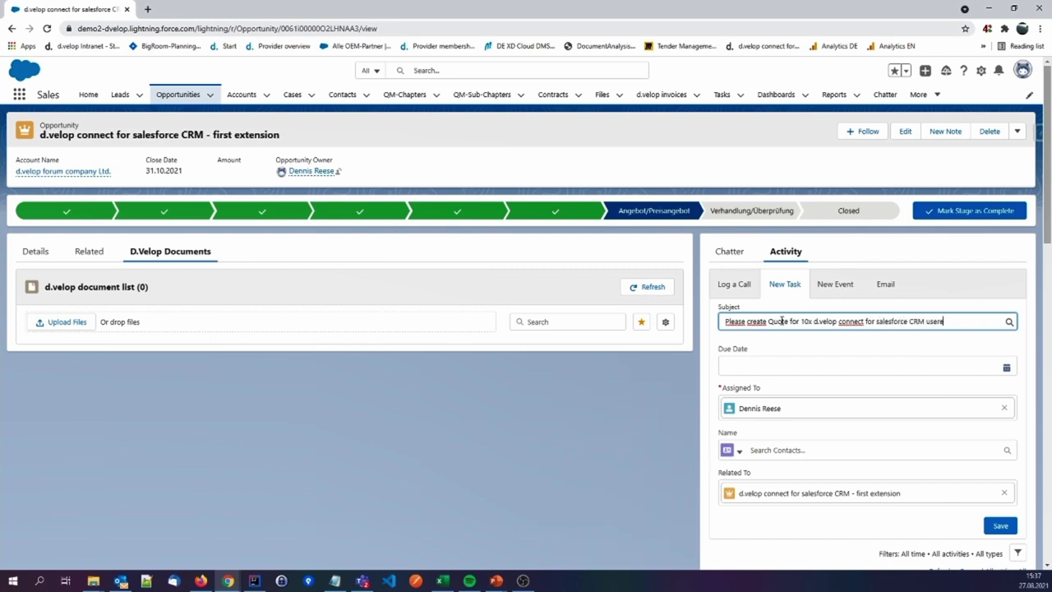
pyautogui.press('BackSpace')
pyautogui.write('s')
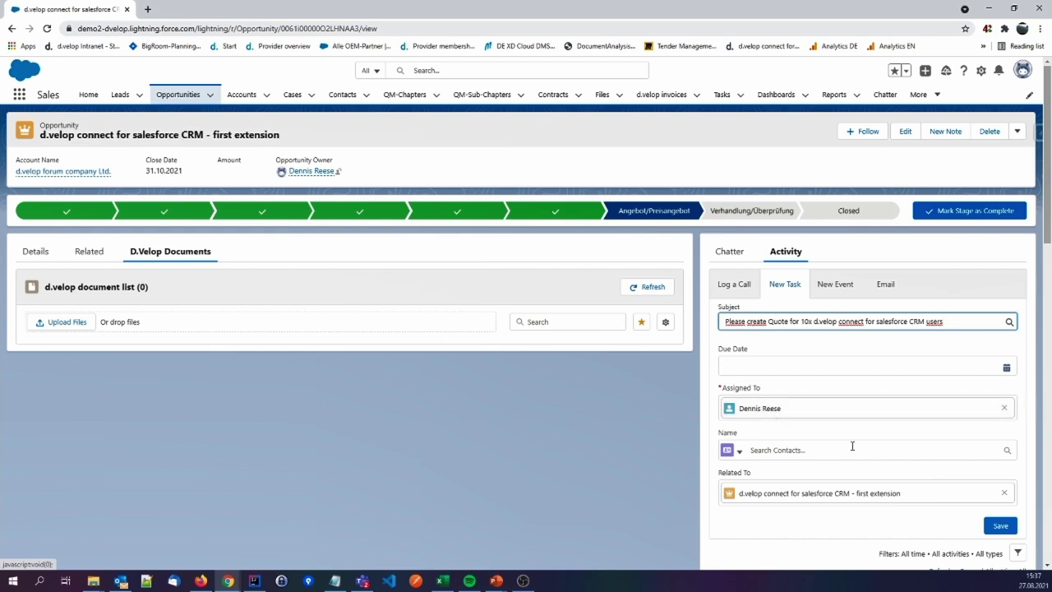
pyautogui.click(990, 527)
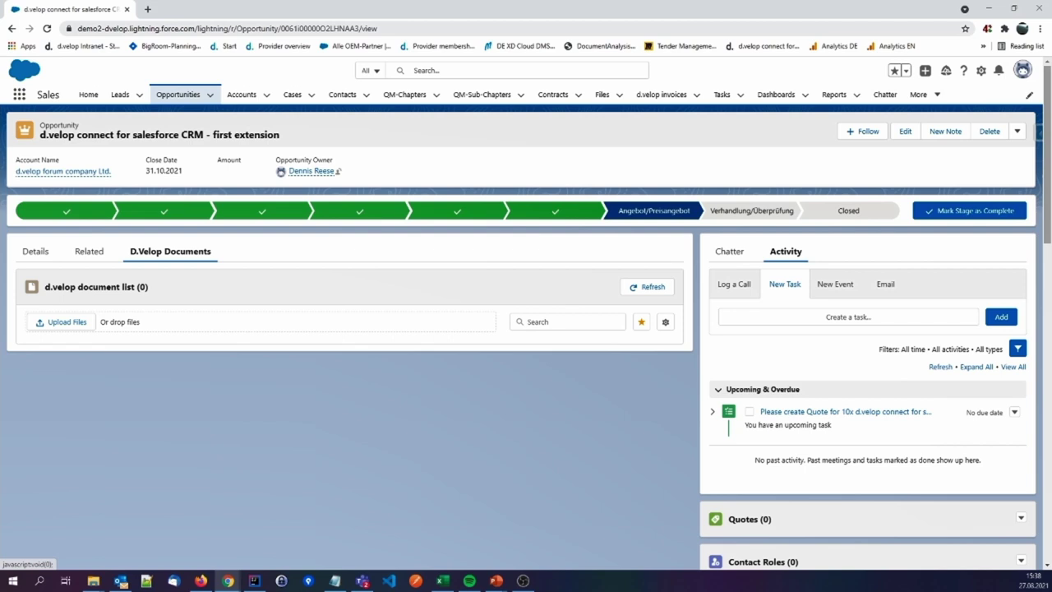
pyautogui.click(750, 413)
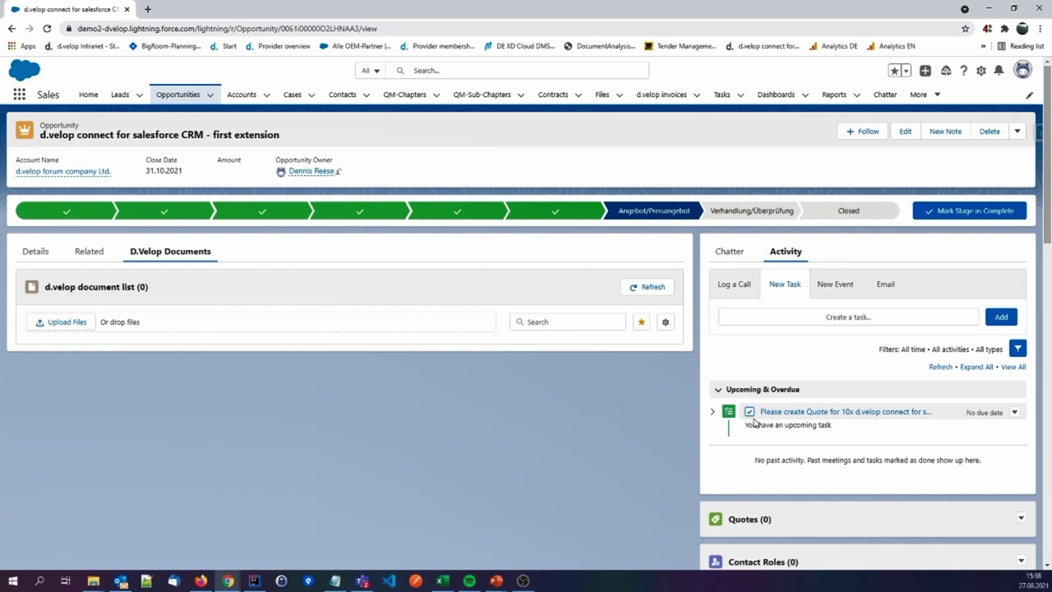
pyautogui.click(642, 291)
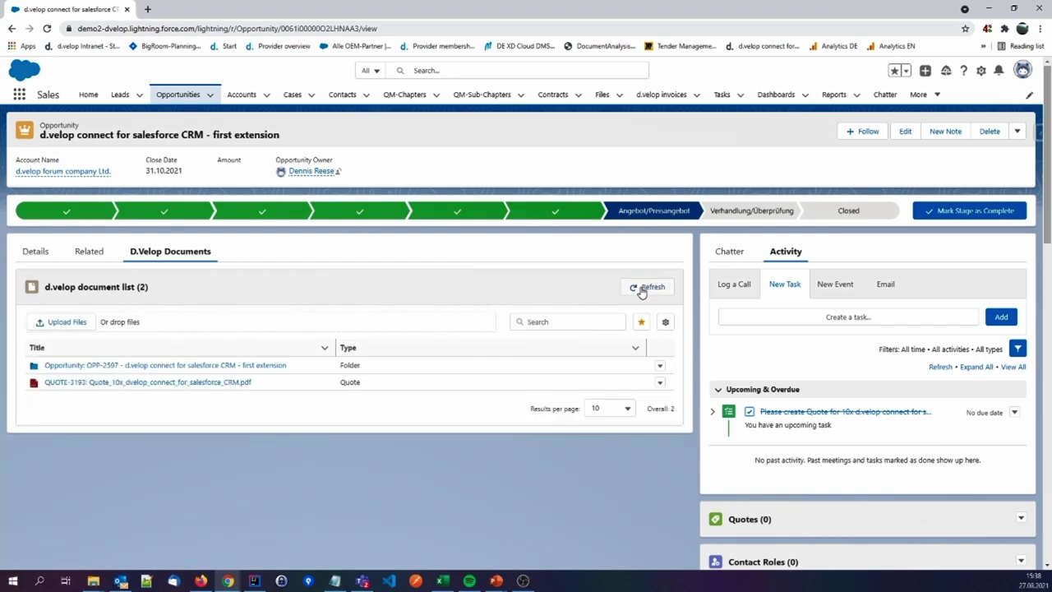
pyautogui.click(225, 385)
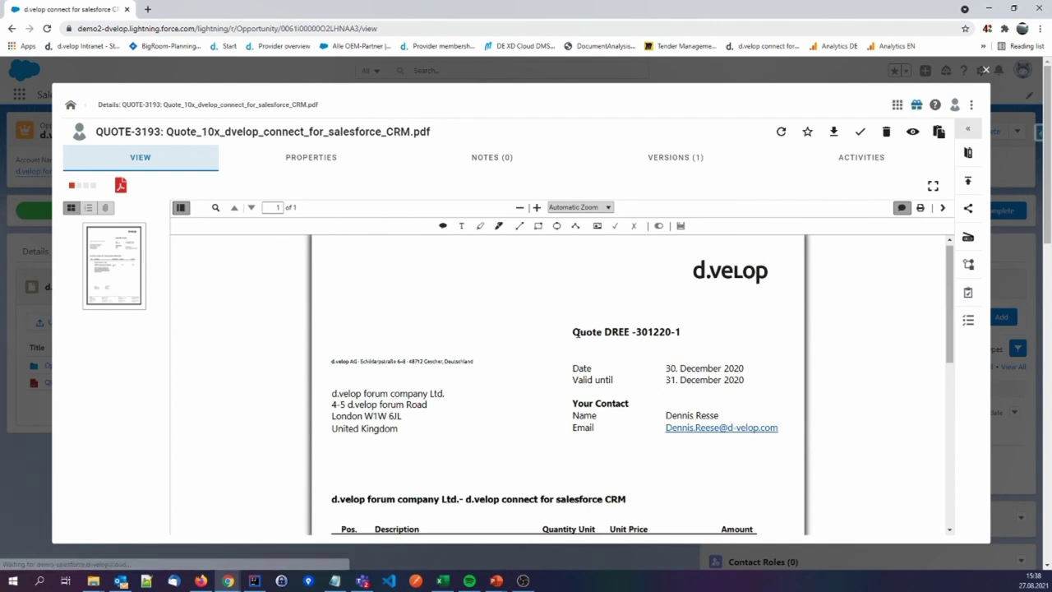
pyautogui.scroll(-3, 623, 393)
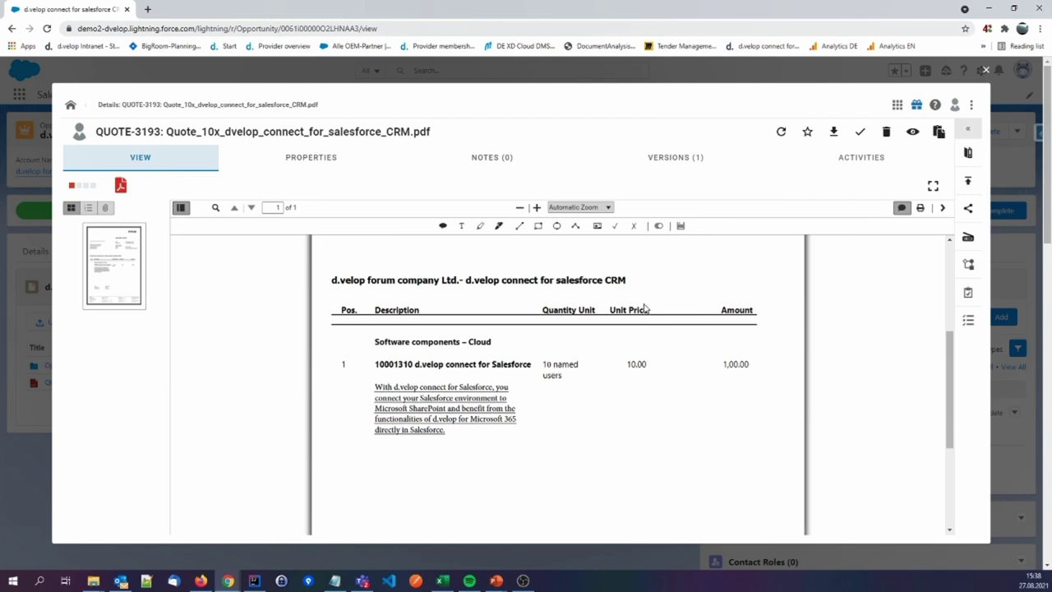
pyautogui.scroll(-1, 667, 343)
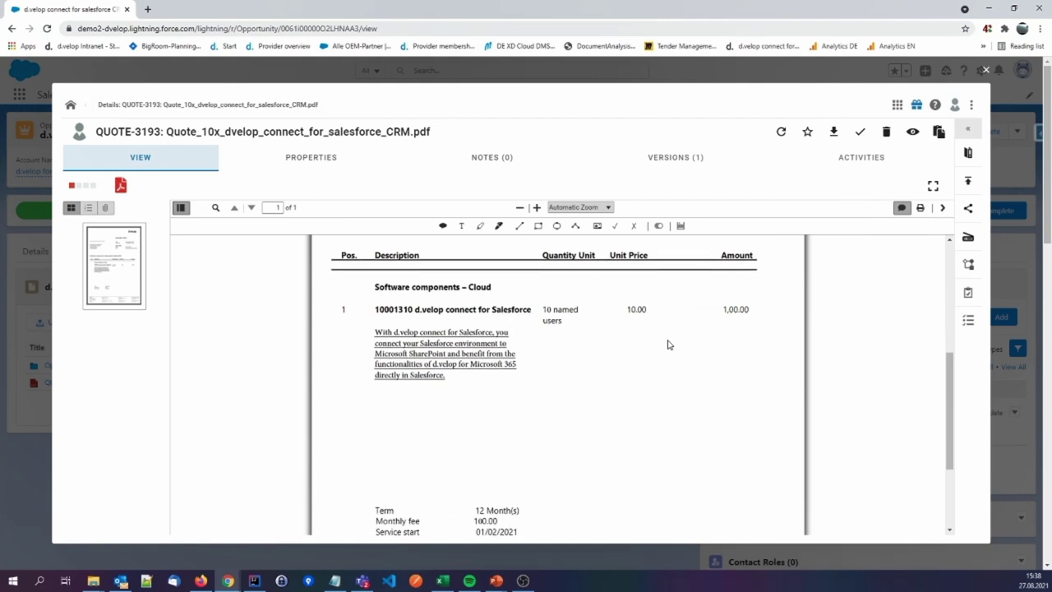
pyautogui.scroll(1, 679, 340)
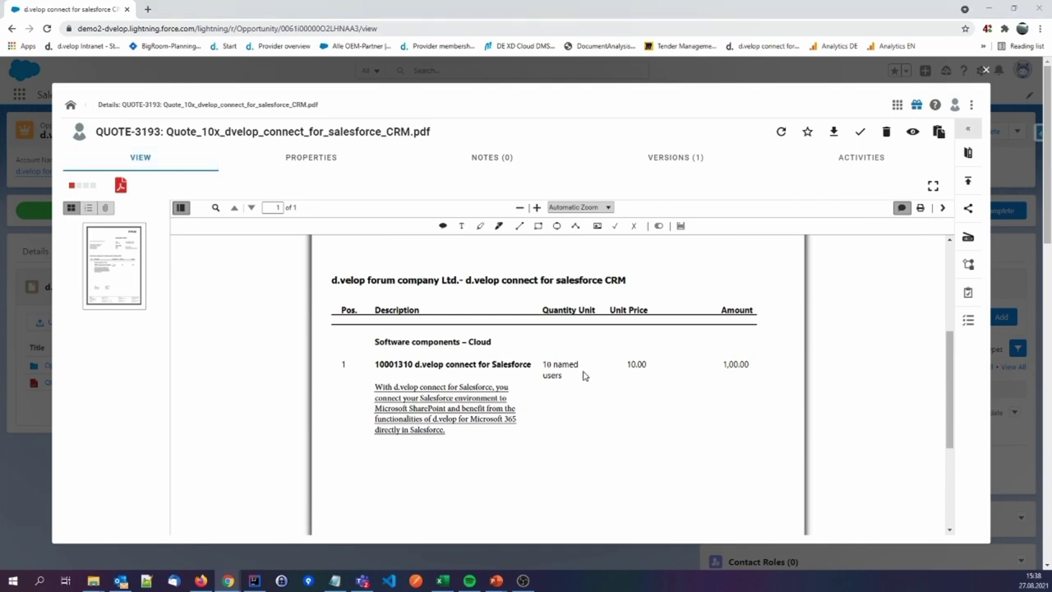
pyautogui.scroll(1, 585, 374)
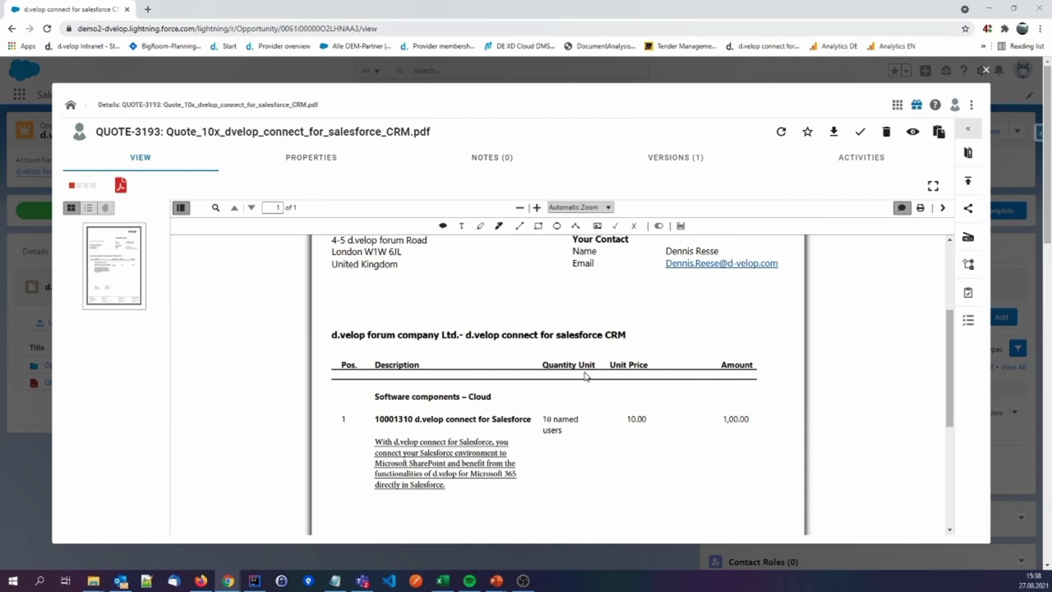
pyautogui.scroll(-2, 584, 375)
pyautogui.scroll(1, 585, 376)
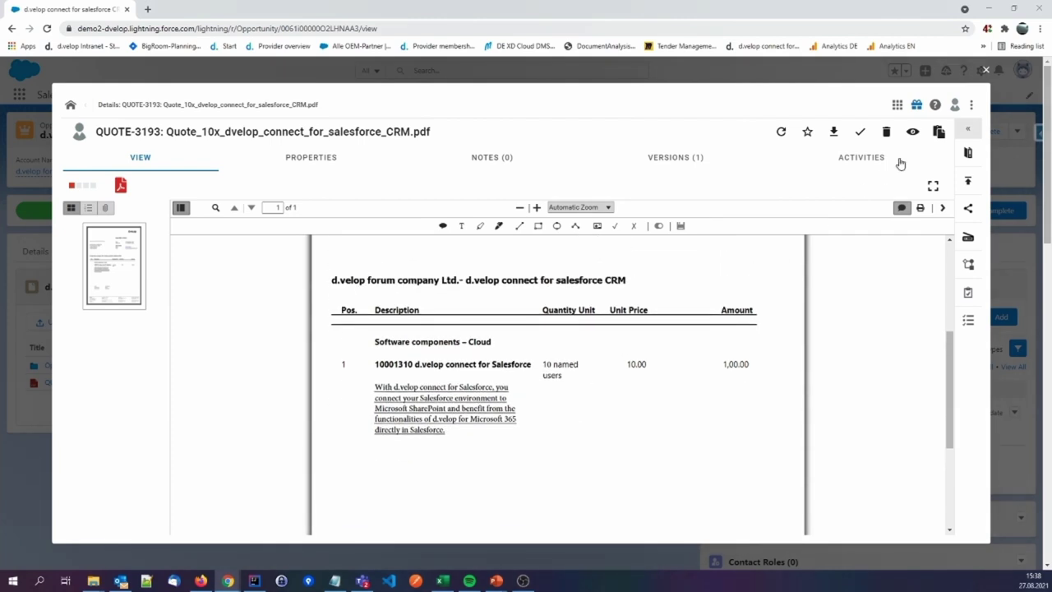
# Close the viewer and start a 'Send file by mail' email with the QUOTE-3193 PDF attached
pyautogui.click(985, 73)
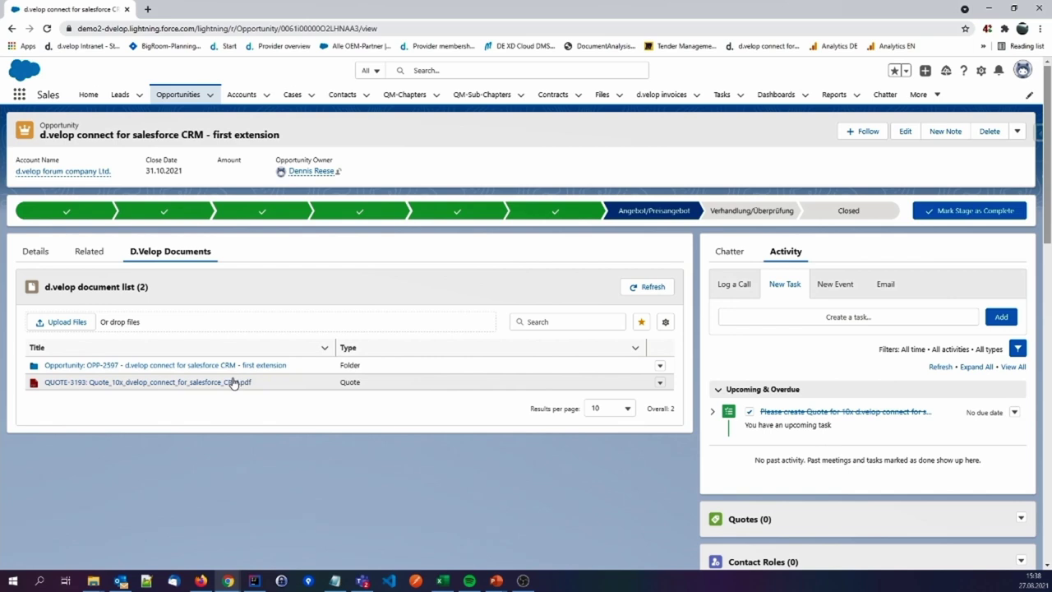
pyautogui.click(661, 383)
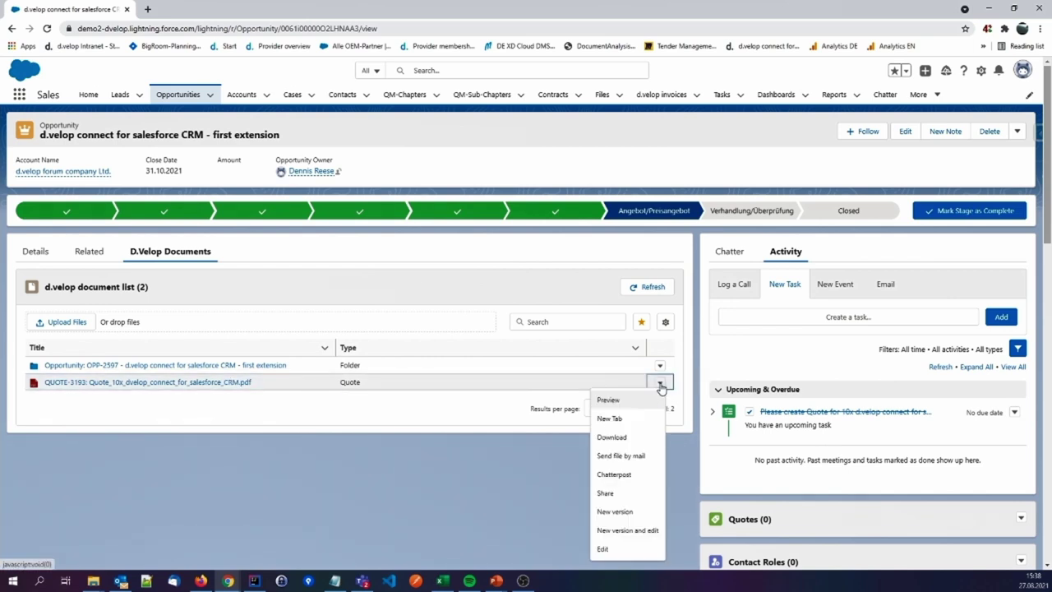
pyautogui.click(633, 457)
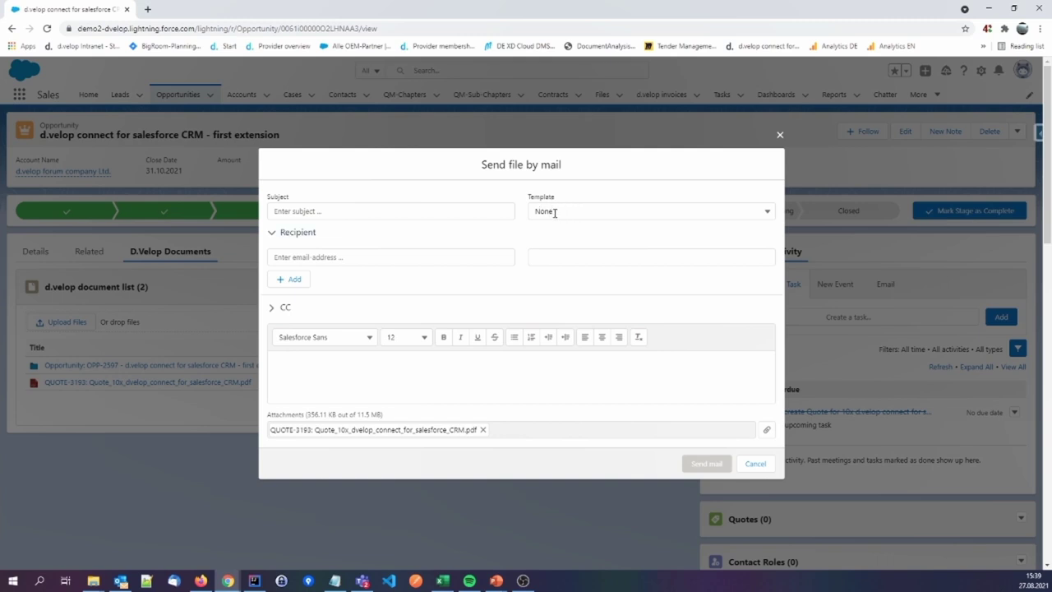
# Apply the Quote Template and review the subject 'Quotation for requested d.velop products' and the opportunity name in the body
pyautogui.click(558, 212)
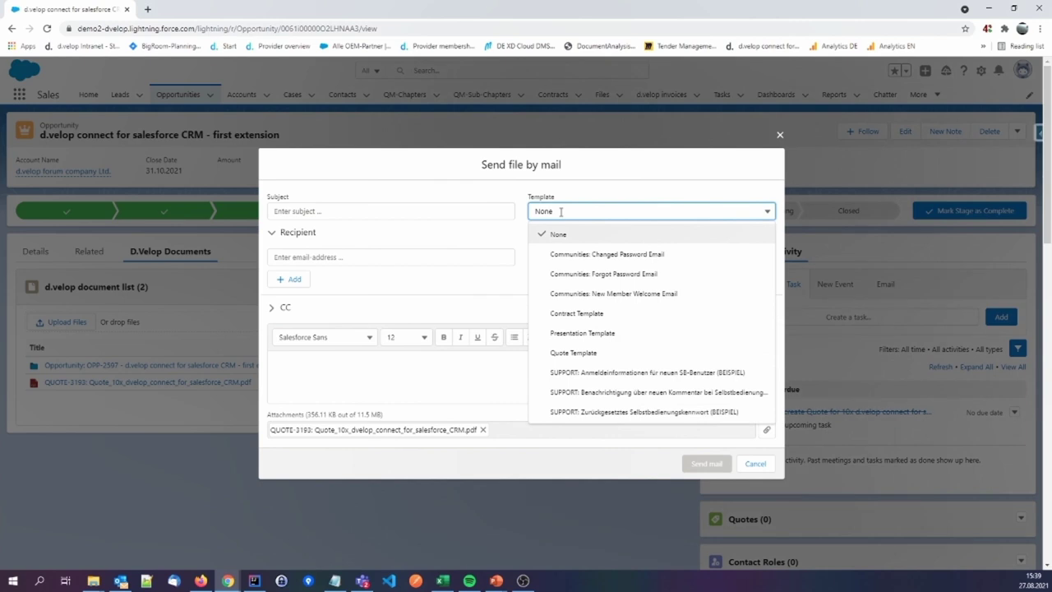
pyautogui.click(597, 355)
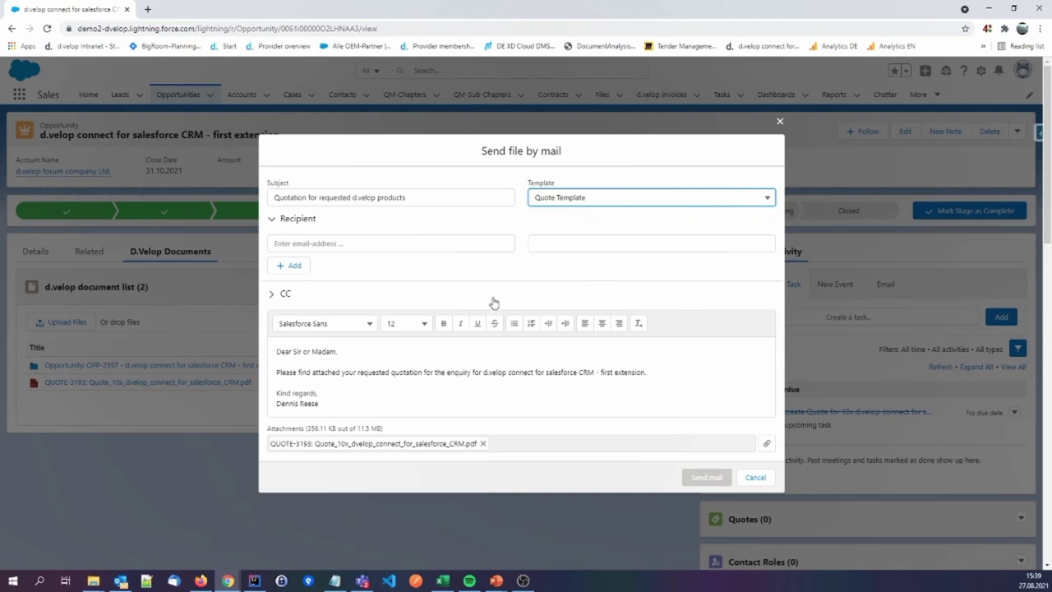
pyautogui.click(425, 198)
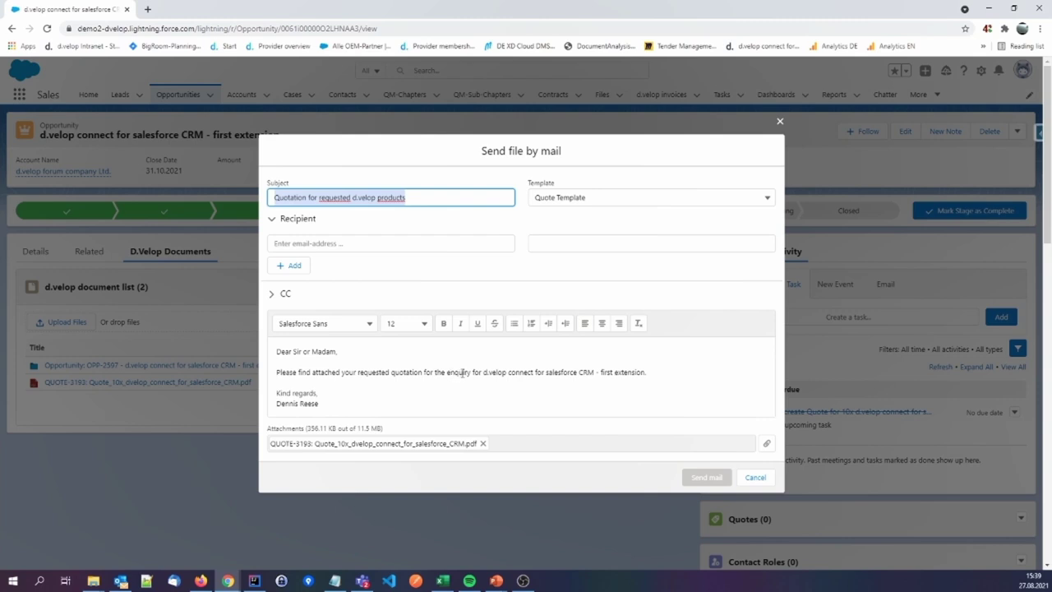
pyautogui.moveTo(483, 373); pyautogui.dragTo(647, 373)
pyautogui.click(633, 378)
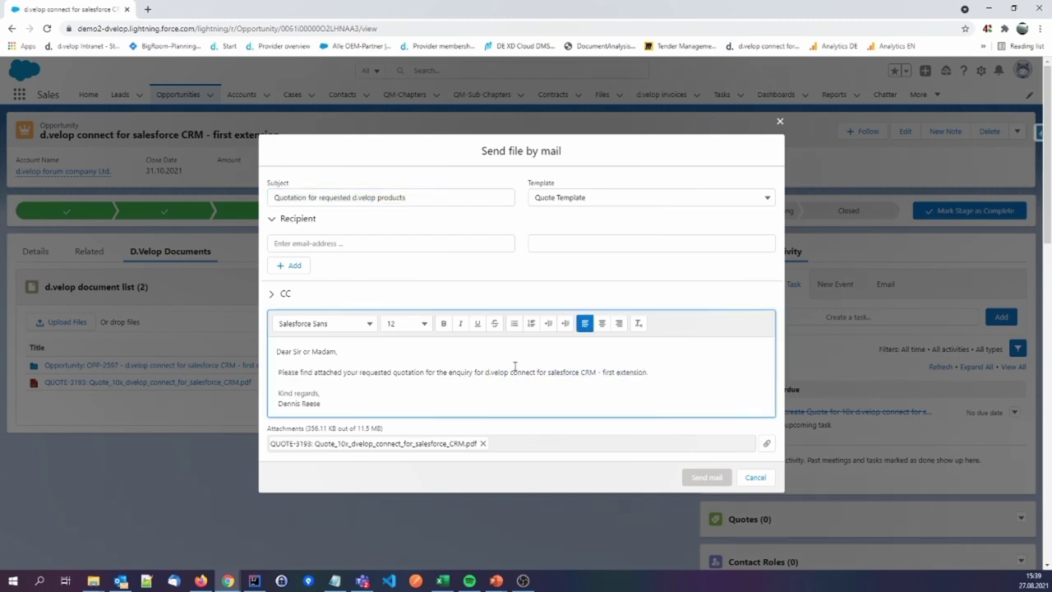
pyautogui.moveTo(484, 373); pyautogui.dragTo(648, 372)
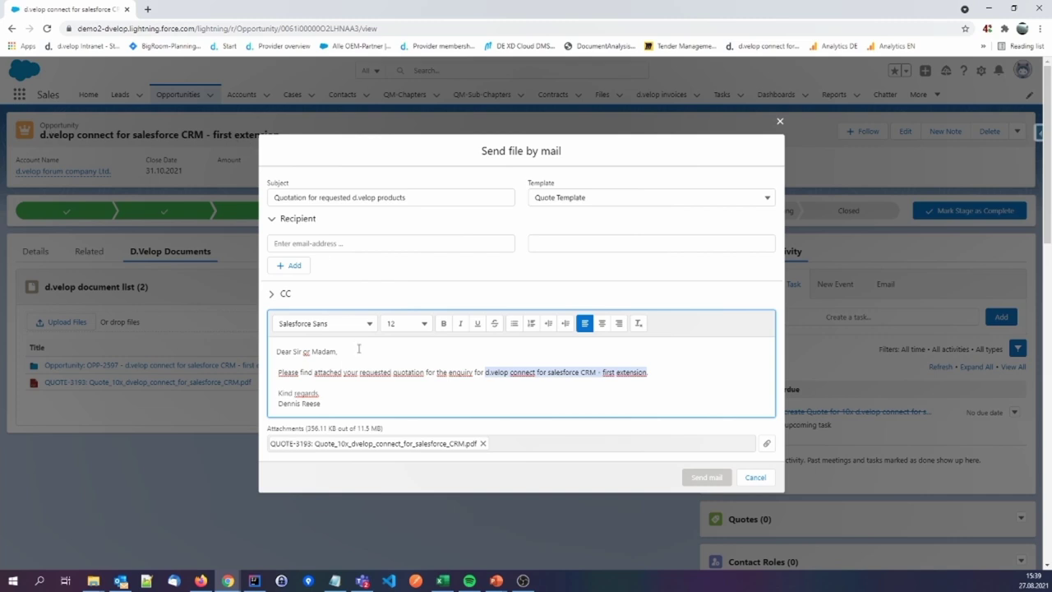
# Add the customer's email address as recipient and send the quote email
pyautogui.click(333, 241)
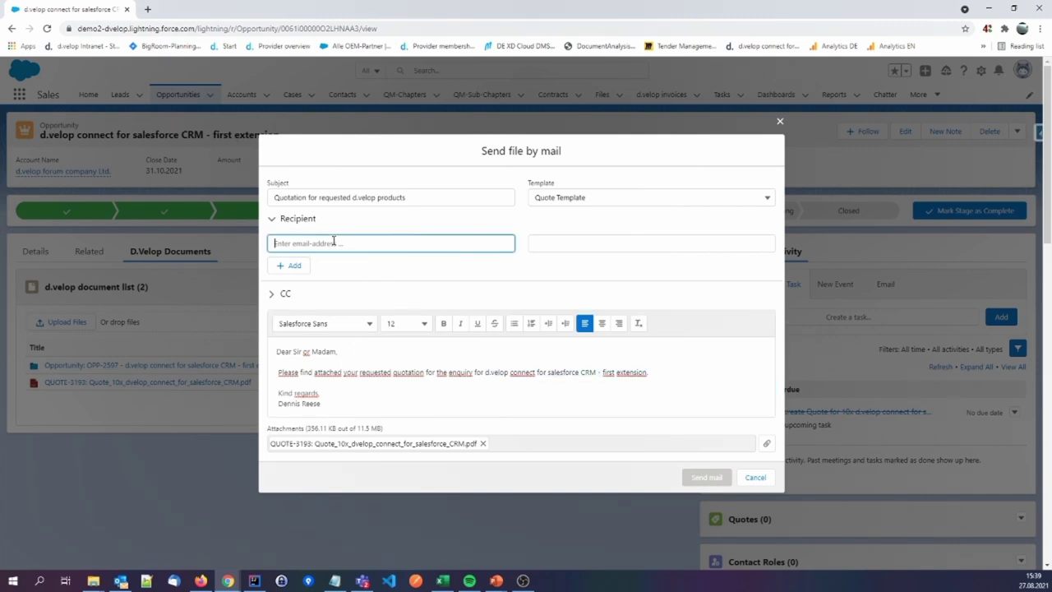
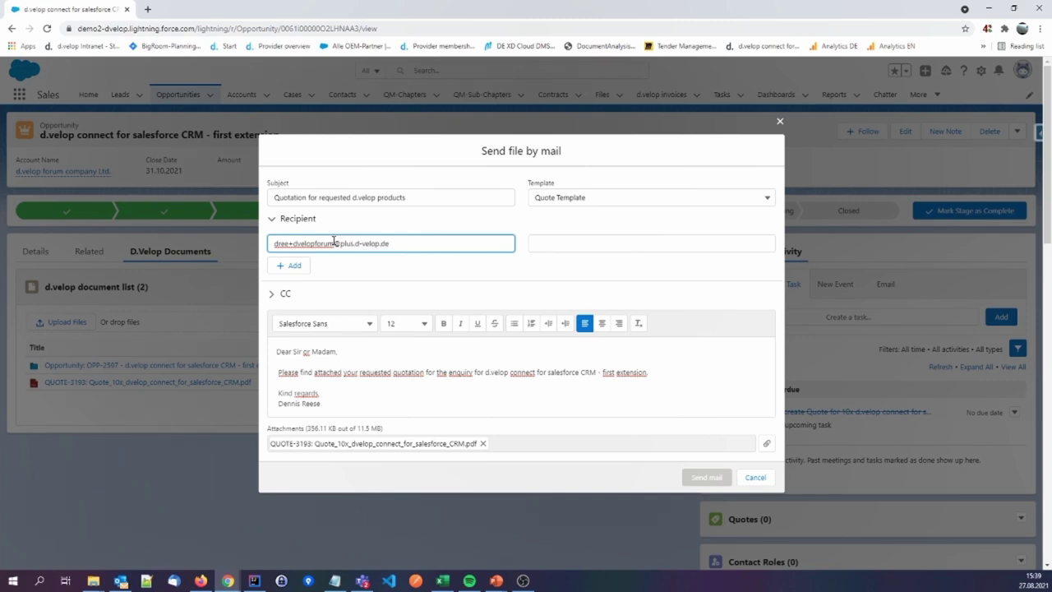
pyautogui.click(301, 264)
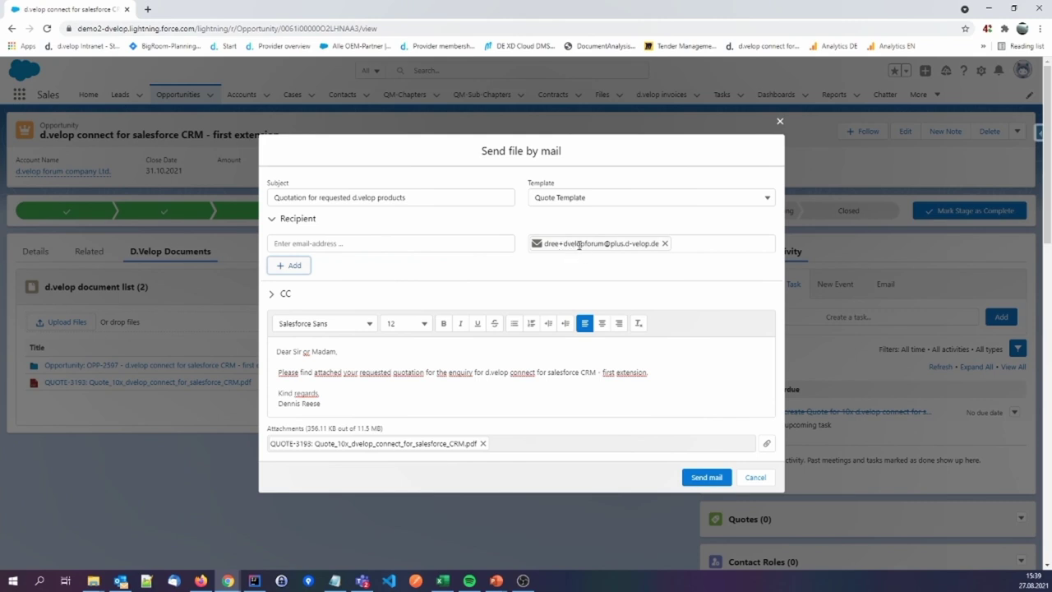
pyautogui.click(701, 479)
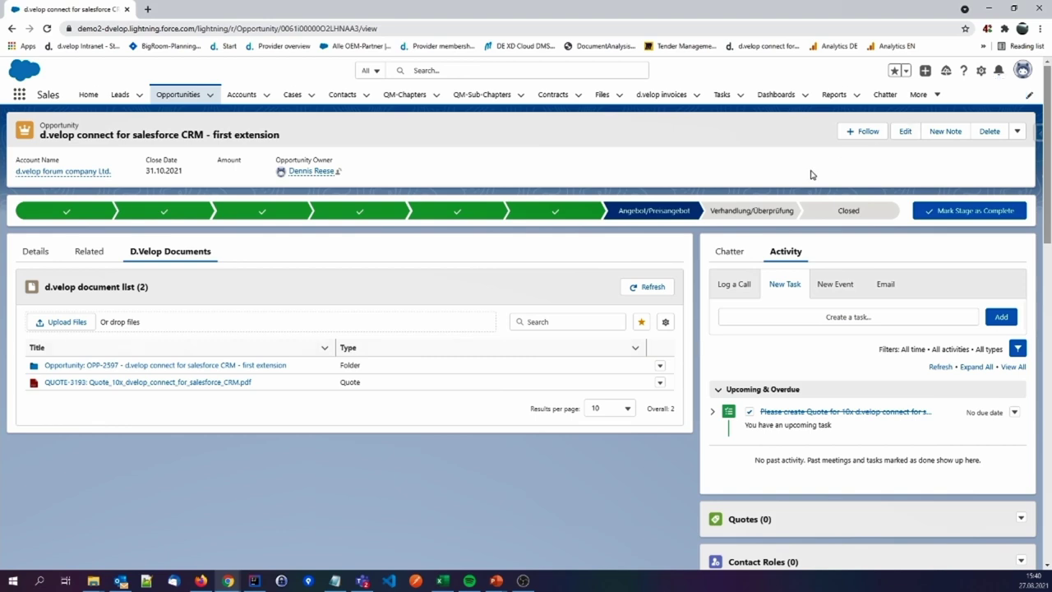
# Mark all notifications as read and refresh the activity timeline to show the sent quotation email
pyautogui.click(1002, 73)
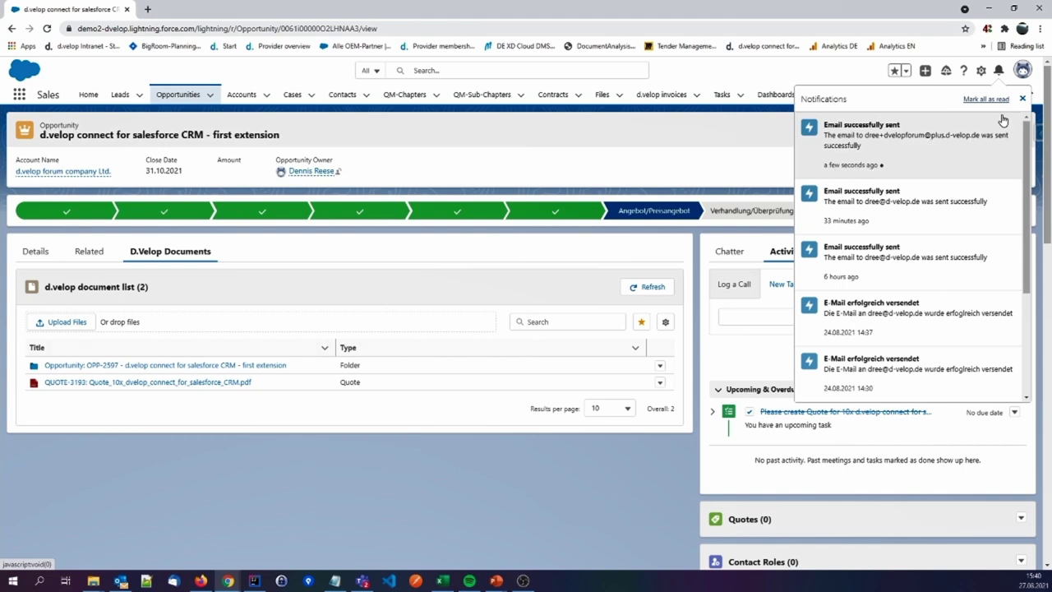
pyautogui.click(998, 107)
pyautogui.click(656, 219)
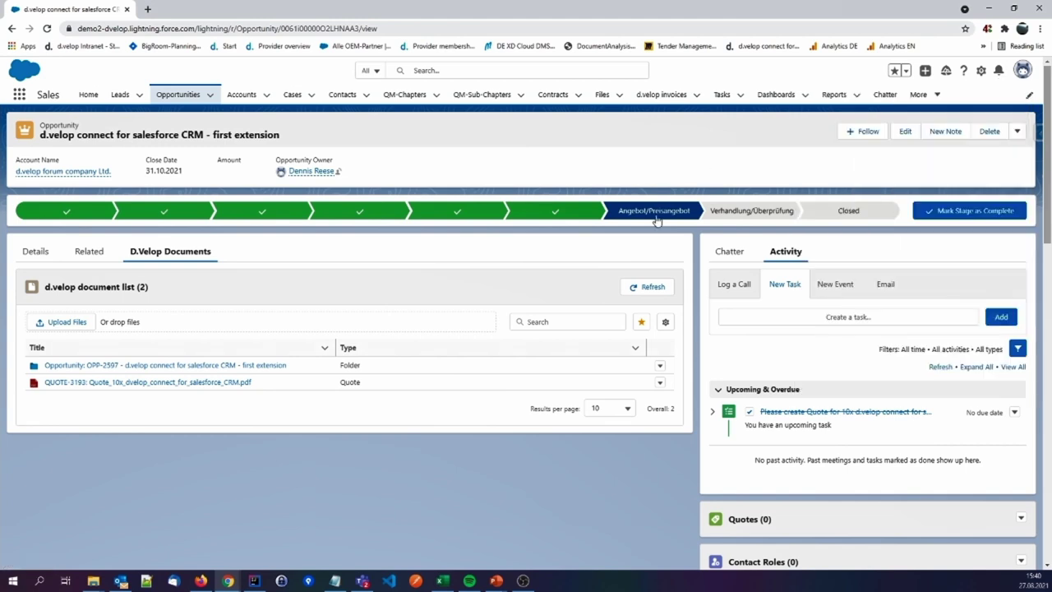
pyautogui.click(937, 367)
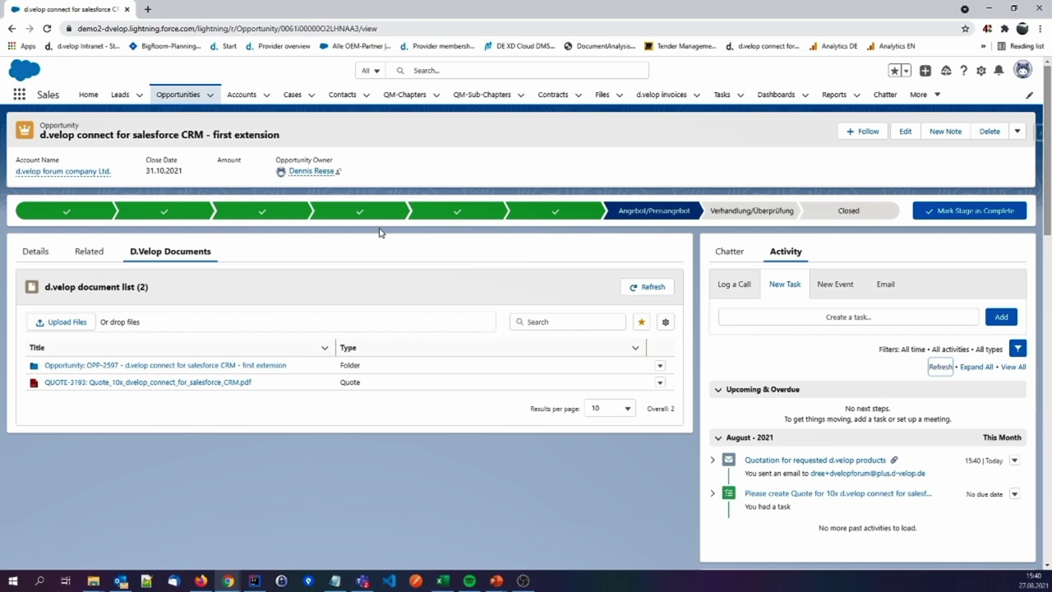
# Open the d.velop forum company Ltd. account's d.velop documents, briefly filter to Quote, then clear the filter
pyautogui.click(69, 174)
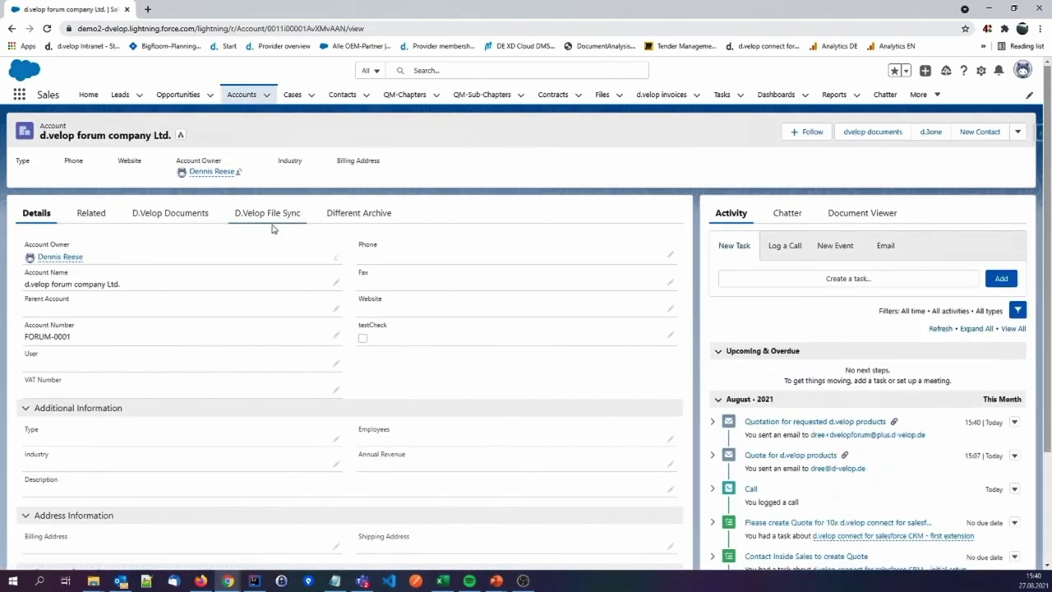
pyautogui.click(188, 217)
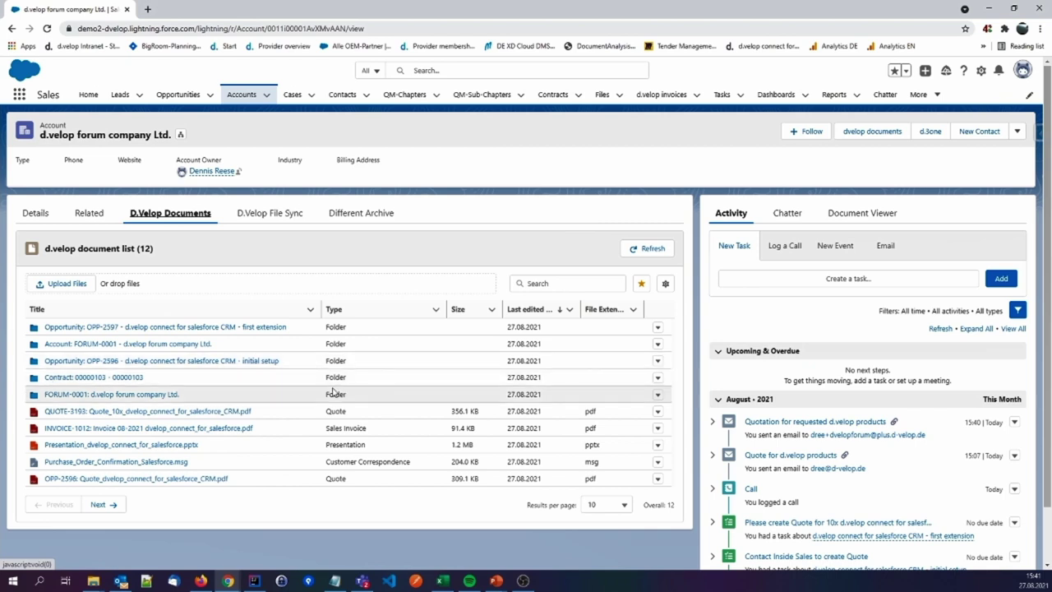
pyautogui.click(436, 309)
pyautogui.click(450, 451)
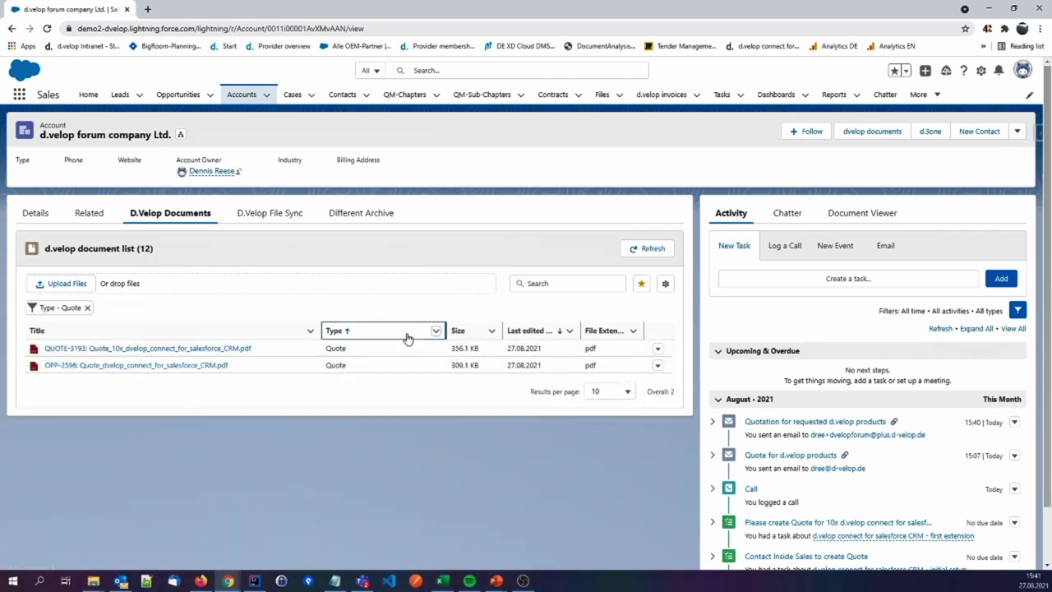
pyautogui.click(88, 308)
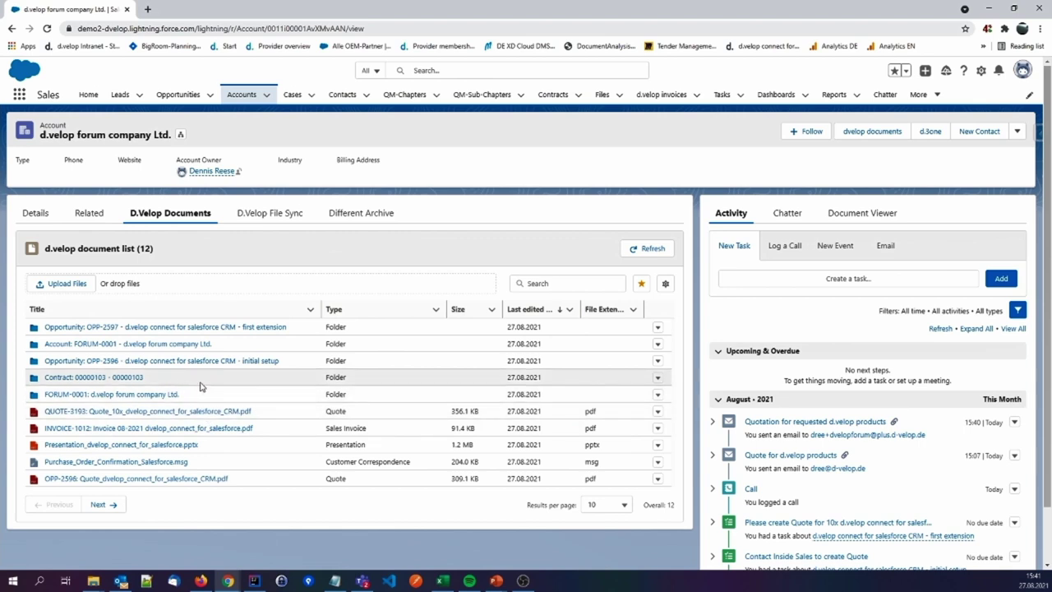
pyautogui.click(241, 329)
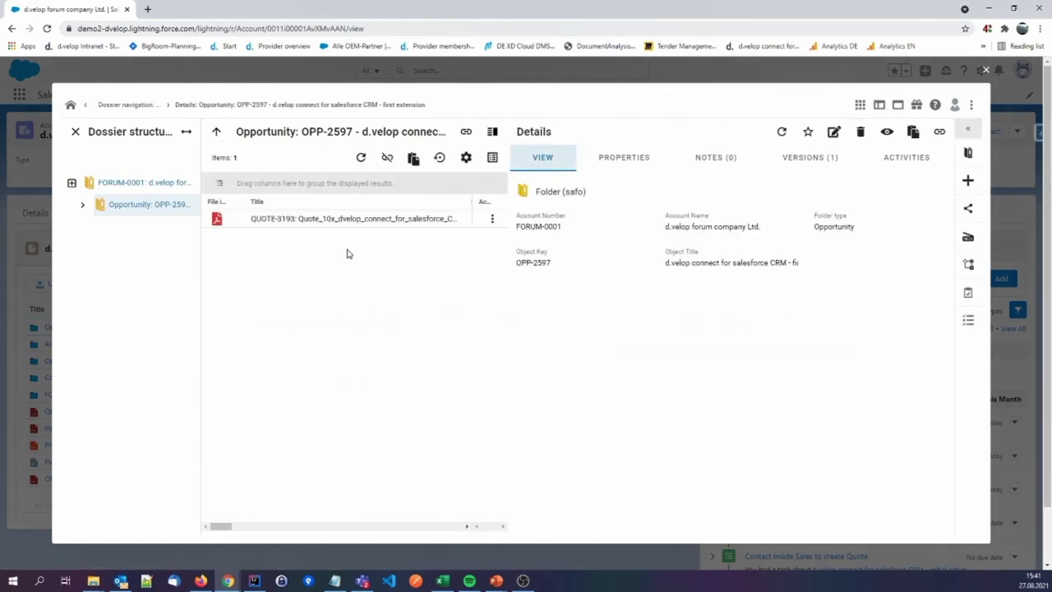
pyautogui.click(341, 221)
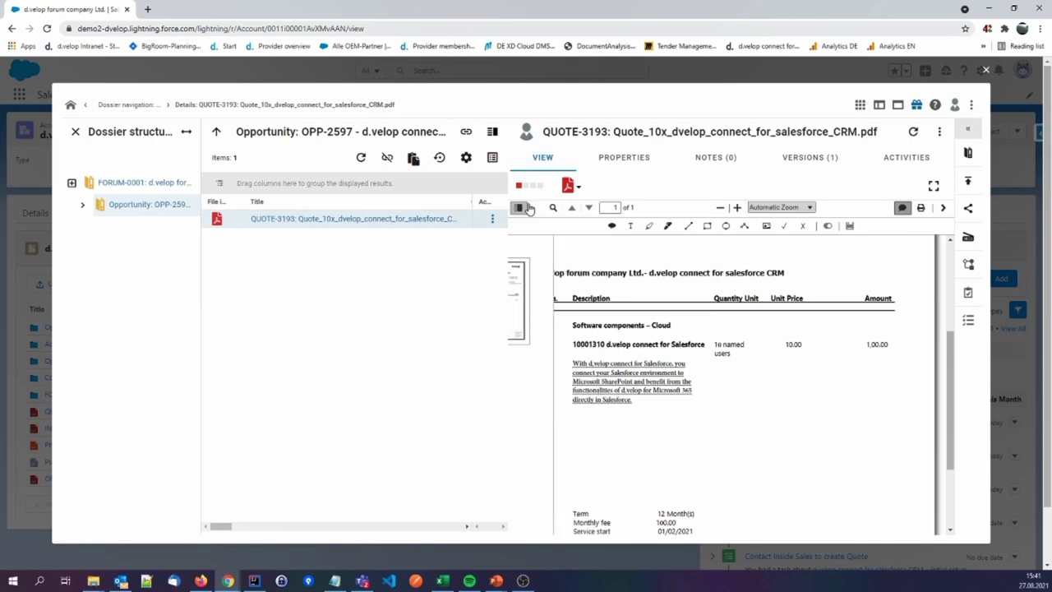
pyautogui.click(986, 69)
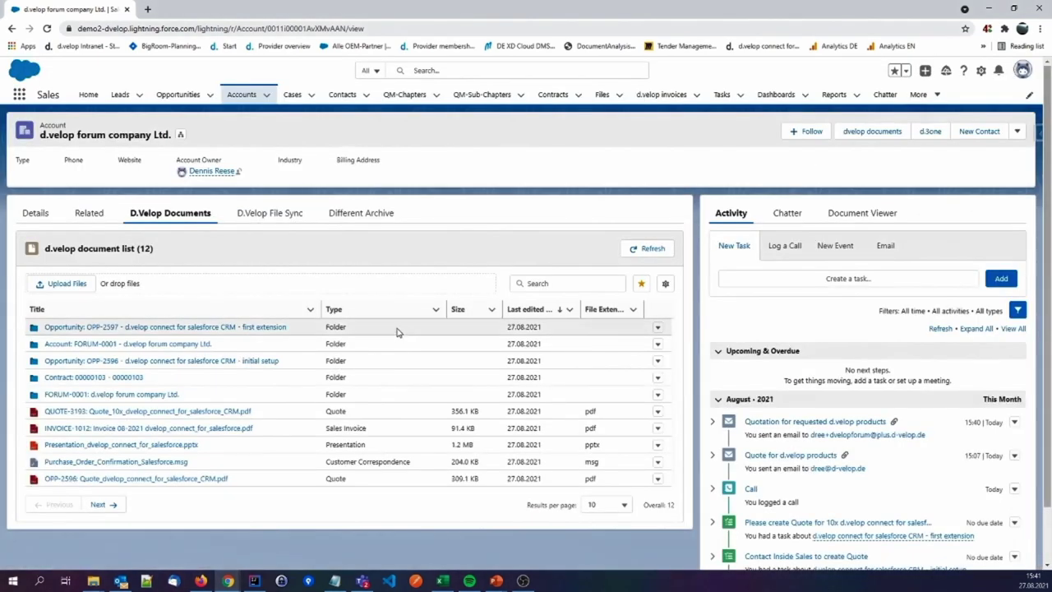